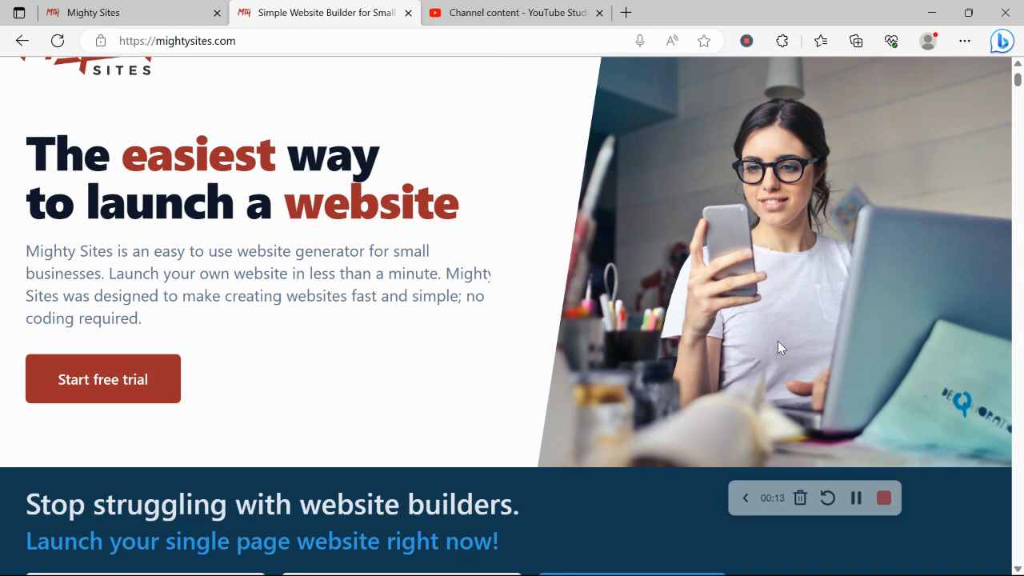
Step: Scroll through the Mighty Sites page about instant templates for hundreds of markets
{"action": "scroll", "coordinate": [780, 347], "scroll_direction": "down", "scroll_amount": 1}
{"action": "scroll", "coordinate": [780, 346], "scroll_direction": "down", "scroll_amount": 1}
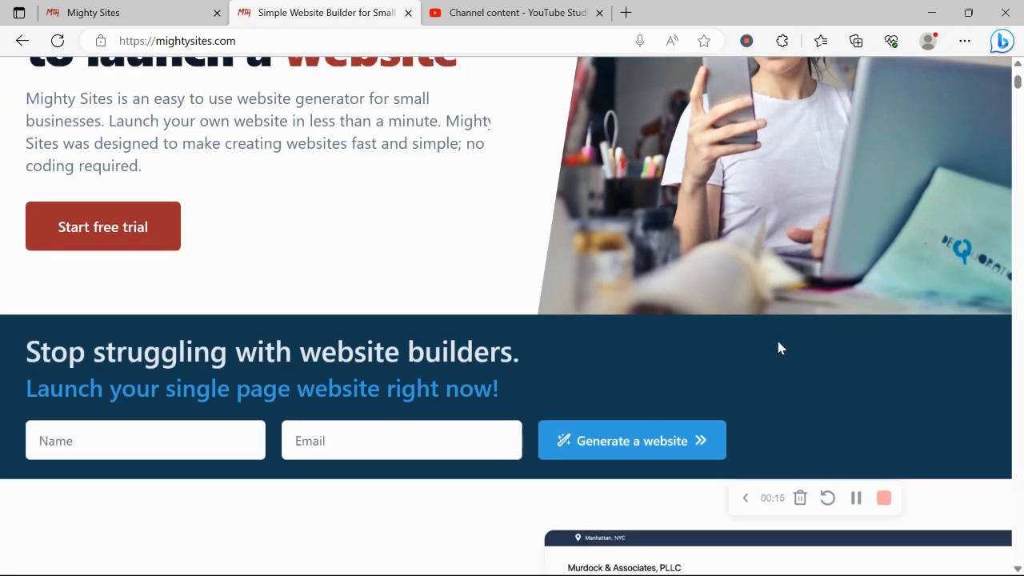
{"action": "scroll", "coordinate": [780, 347], "scroll_direction": "down", "scroll_amount": 4}
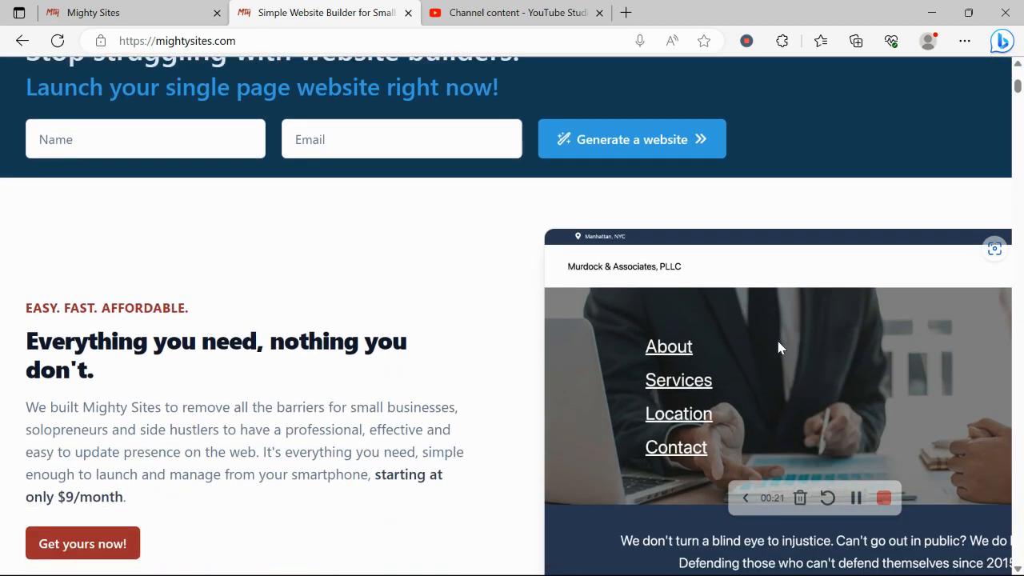
{"action": "scroll", "coordinate": [780, 346], "scroll_direction": "down", "scroll_amount": 2}
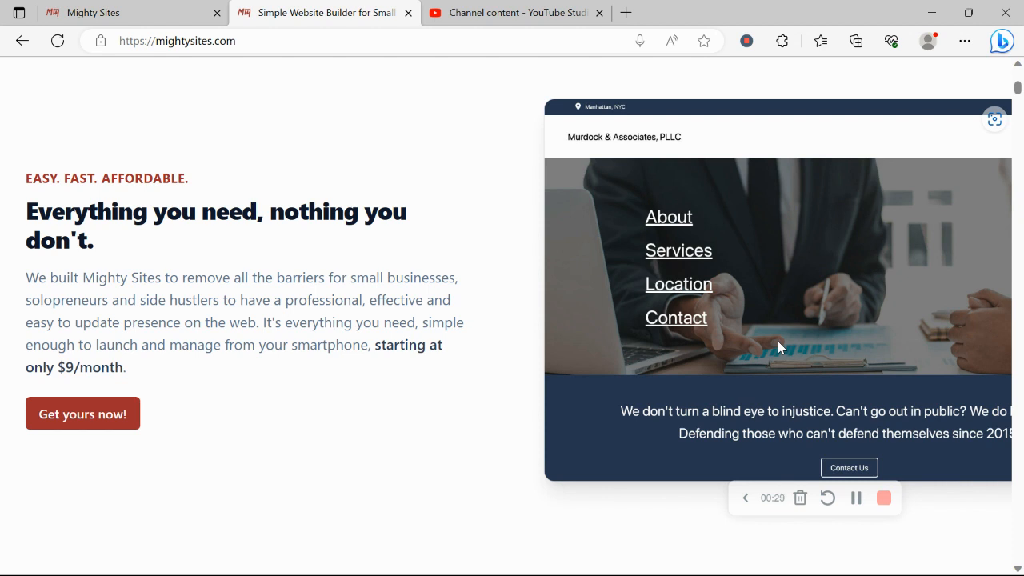
{"action": "scroll", "coordinate": [778, 347], "scroll_direction": "down", "scroll_amount": 1}
{"action": "scroll", "coordinate": [778, 346], "scroll_direction": "down", "scroll_amount": 1}
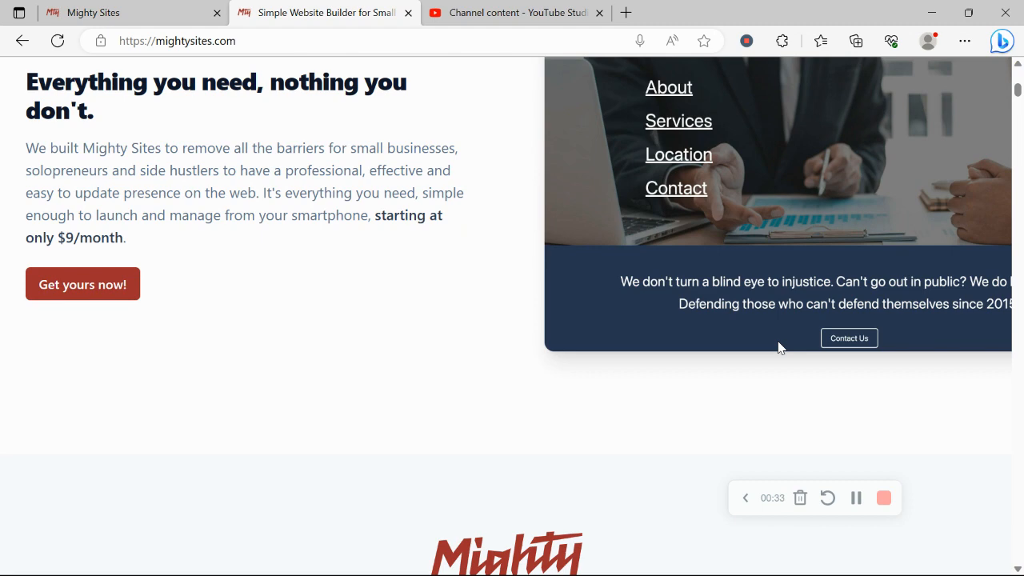
{"action": "scroll", "coordinate": [778, 346], "scroll_direction": "down", "scroll_amount": 2}
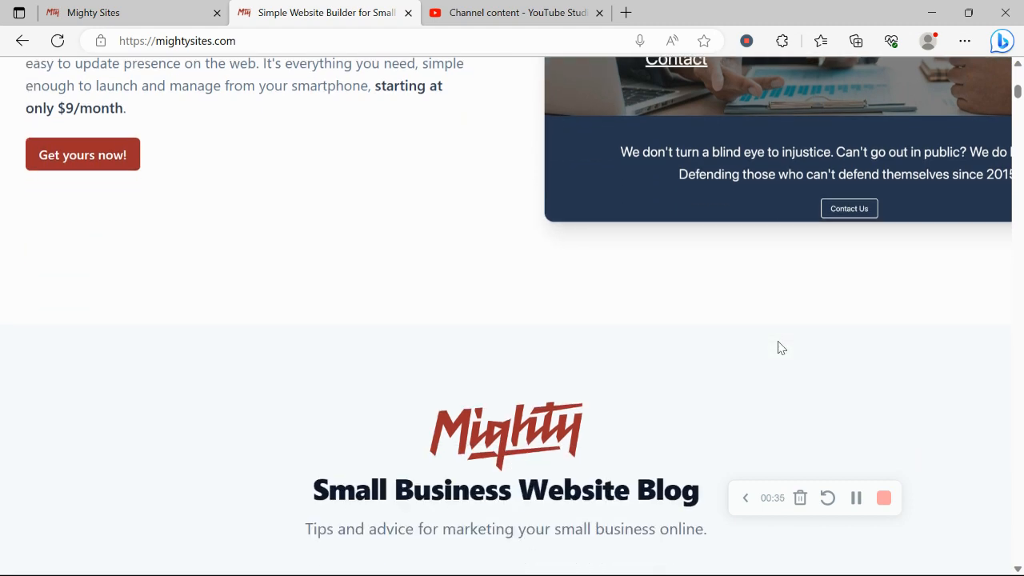
{"action": "scroll", "coordinate": [781, 347], "scroll_direction": "down", "scroll_amount": 6}
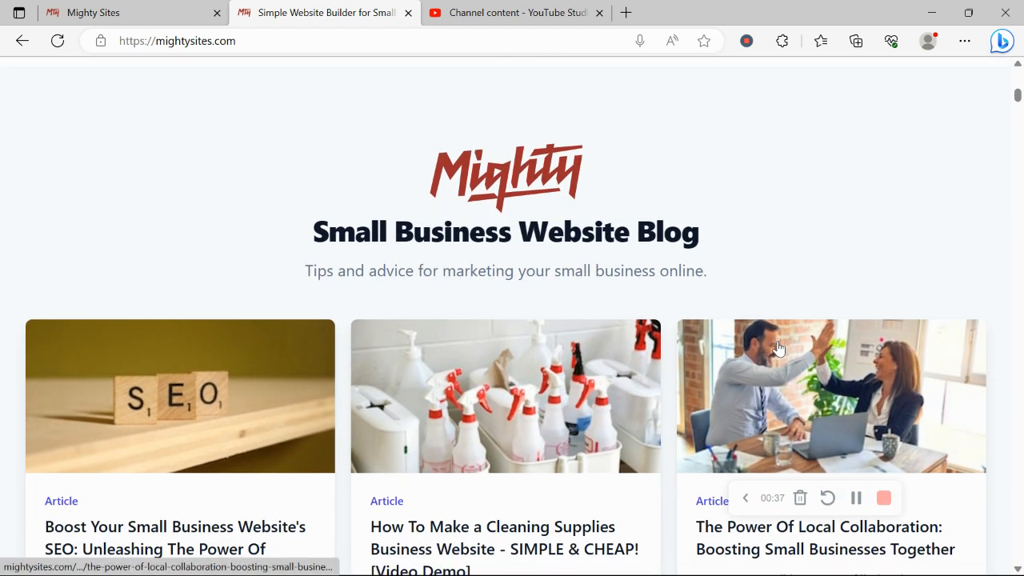
{"action": "scroll", "coordinate": [778, 348], "scroll_direction": "down", "scroll_amount": 7}
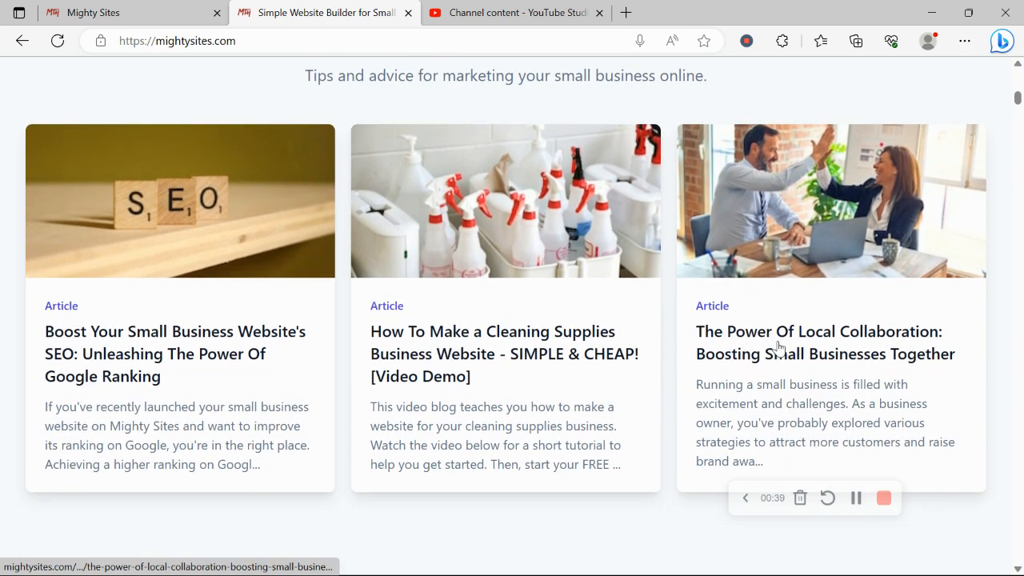
{"action": "scroll", "coordinate": [781, 347], "scroll_direction": "down", "scroll_amount": 1}
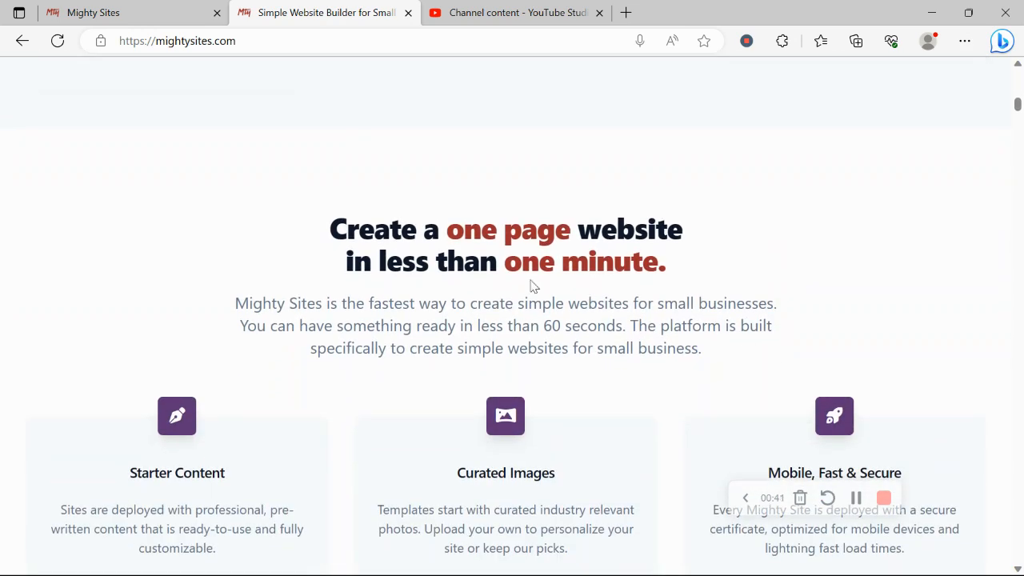
{"action": "left_click_drag", "start_coordinate": [322, 220], "coordinate": [727, 261]}
{"action": "left_click", "coordinate": [309, 404]}
{"action": "scroll", "coordinate": [309, 405], "scroll_direction": "down", "scroll_amount": 3}
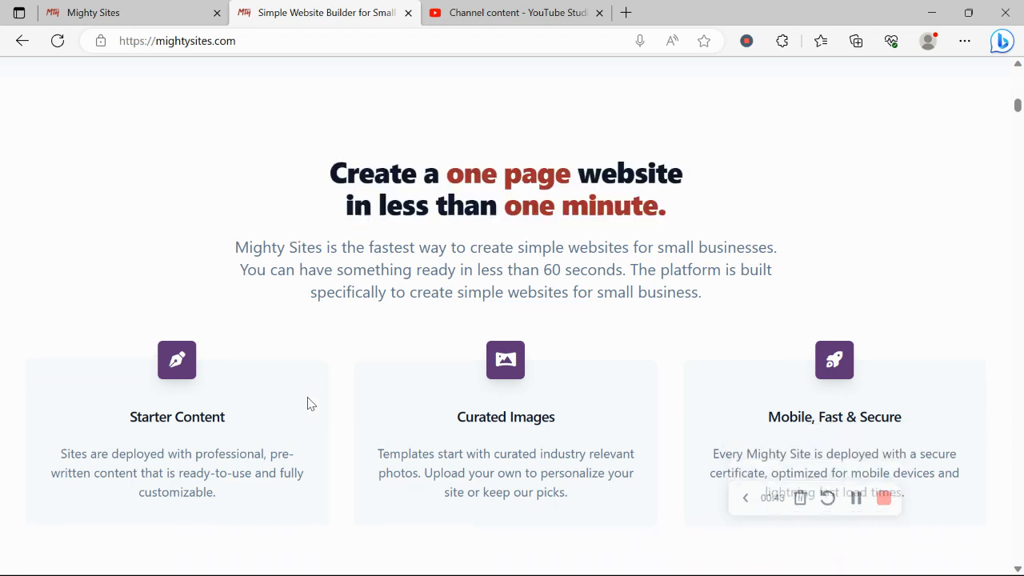
{"action": "scroll", "coordinate": [311, 404], "scroll_direction": "down", "scroll_amount": 1}
{"action": "triple_click", "coordinate": [342, 440]}
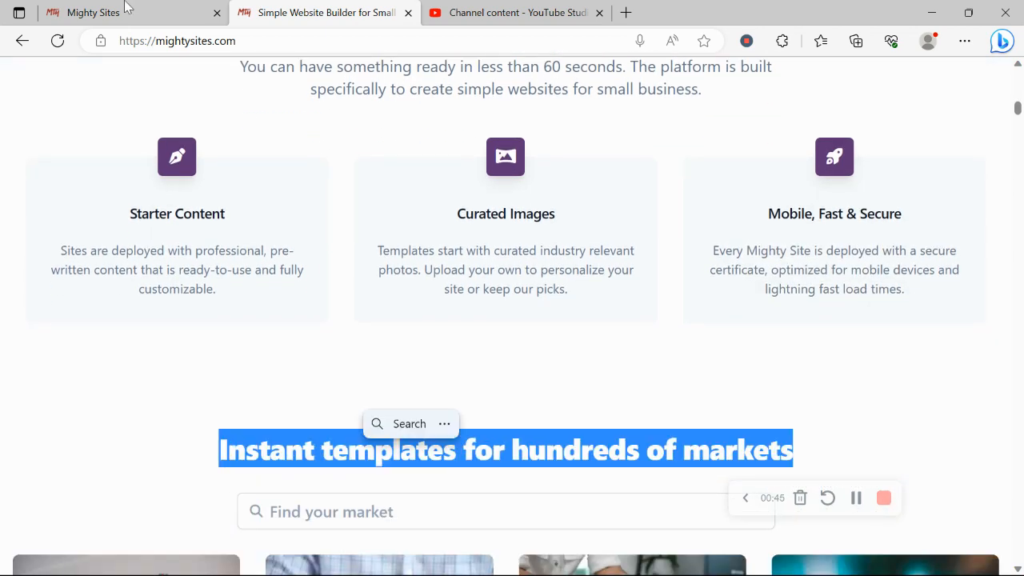
Step: Search the market picker for 'recr' and choose the Recruiter template
{"action": "left_click", "coordinate": [126, 8]}
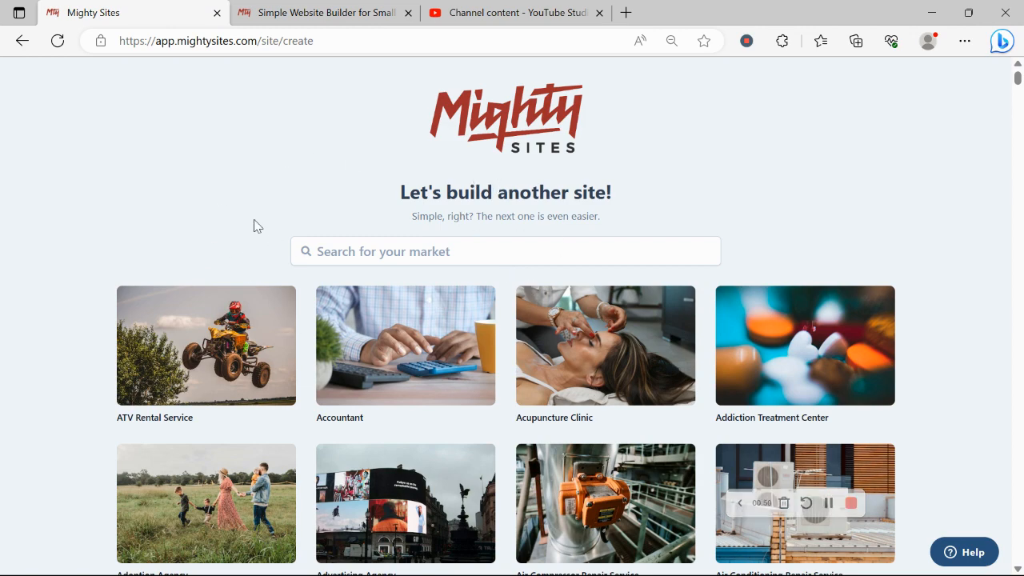
{"action": "scroll", "coordinate": [253, 226], "scroll_direction": "down", "scroll_amount": 7}
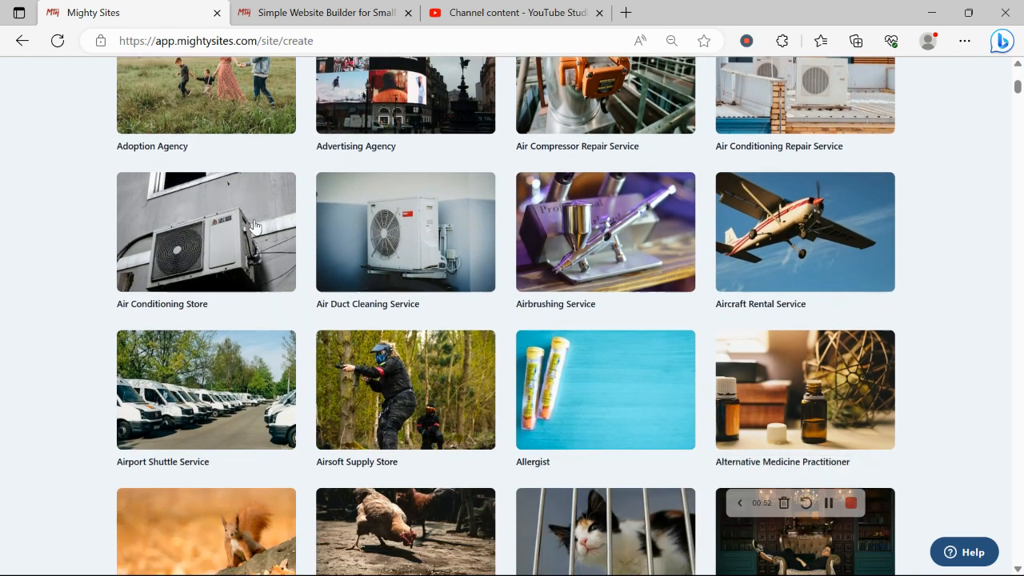
{"action": "scroll", "coordinate": [253, 226], "scroll_direction": "down", "scroll_amount": 4}
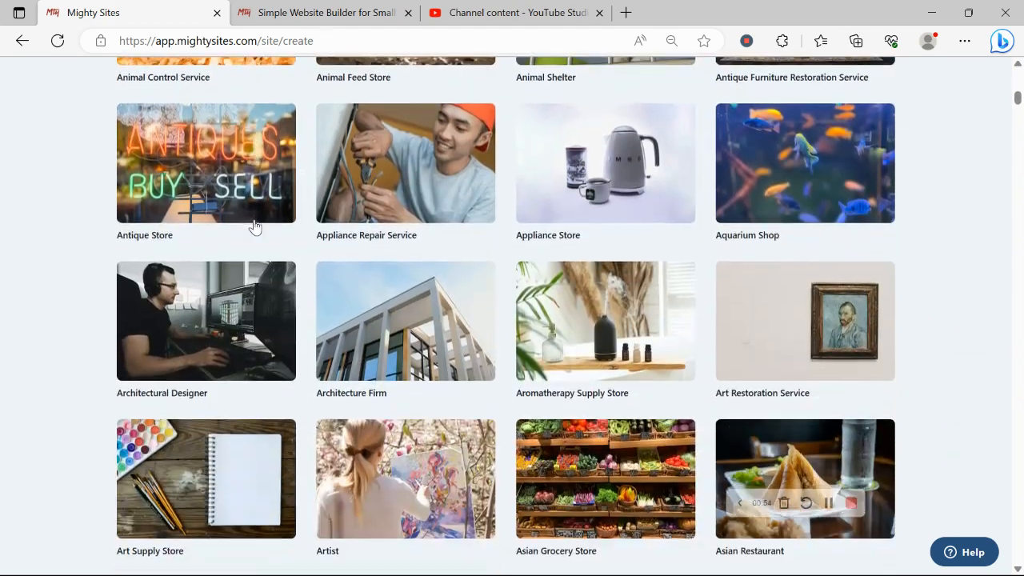
{"action": "scroll", "coordinate": [253, 227], "scroll_direction": "up", "scroll_amount": 11}
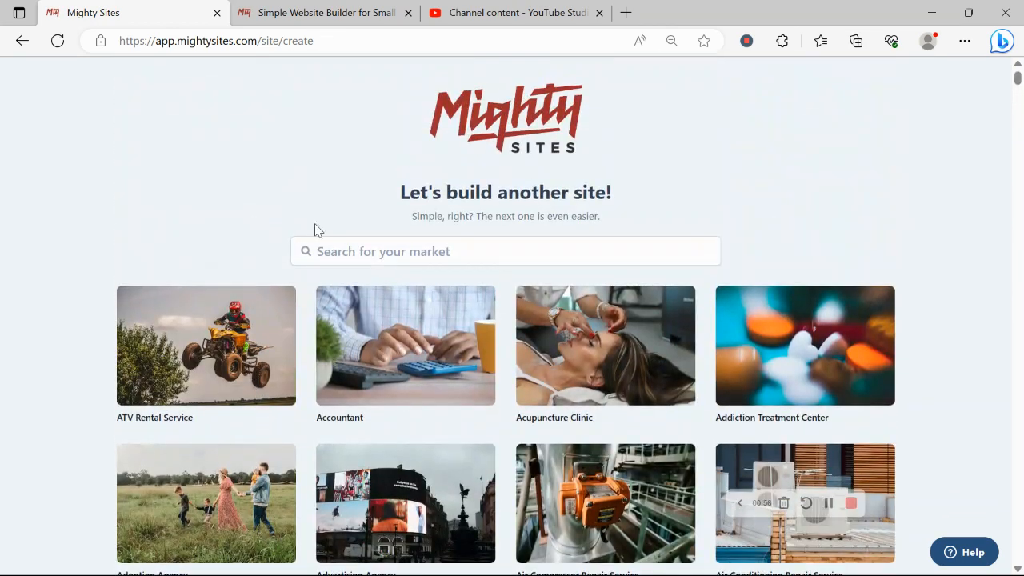
{"action": "left_click", "coordinate": [388, 258]}
{"action": "type", "text": "recr"}
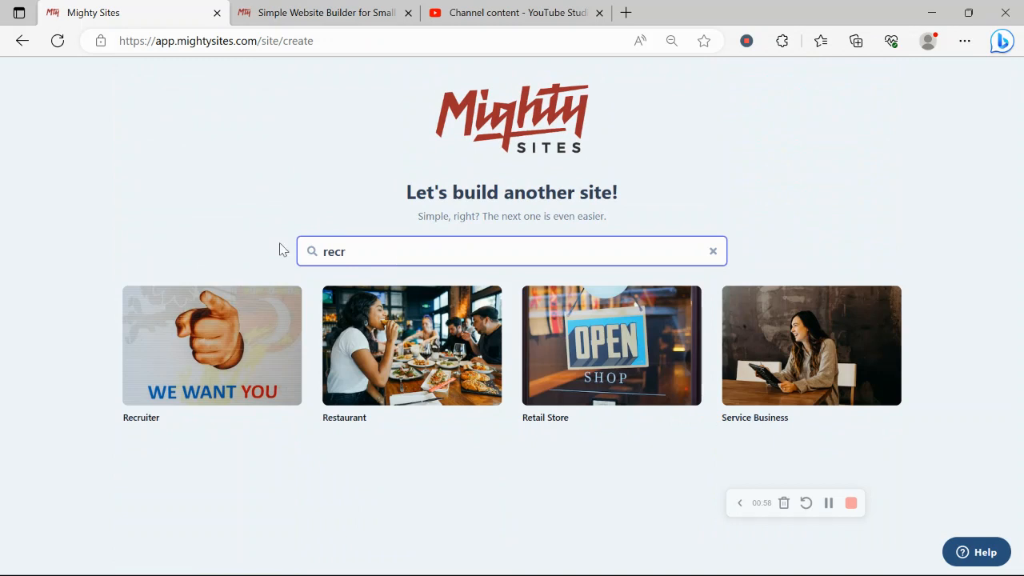
{"action": "left_click", "coordinate": [198, 366]}
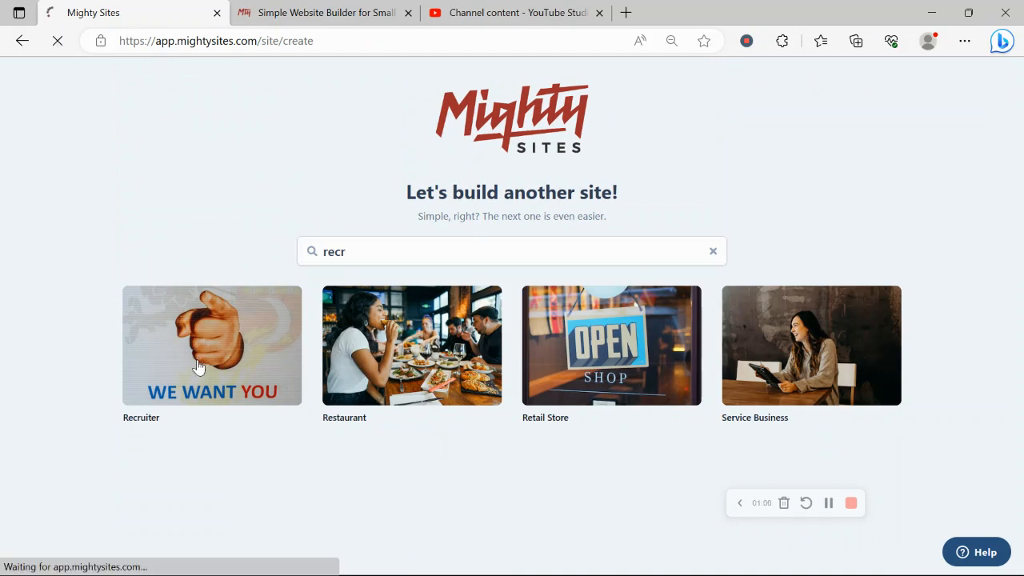
Step: Enter the company name: the owner's name followed by 'Recruiter Business'
{"action": "type", "text": "Ro"}
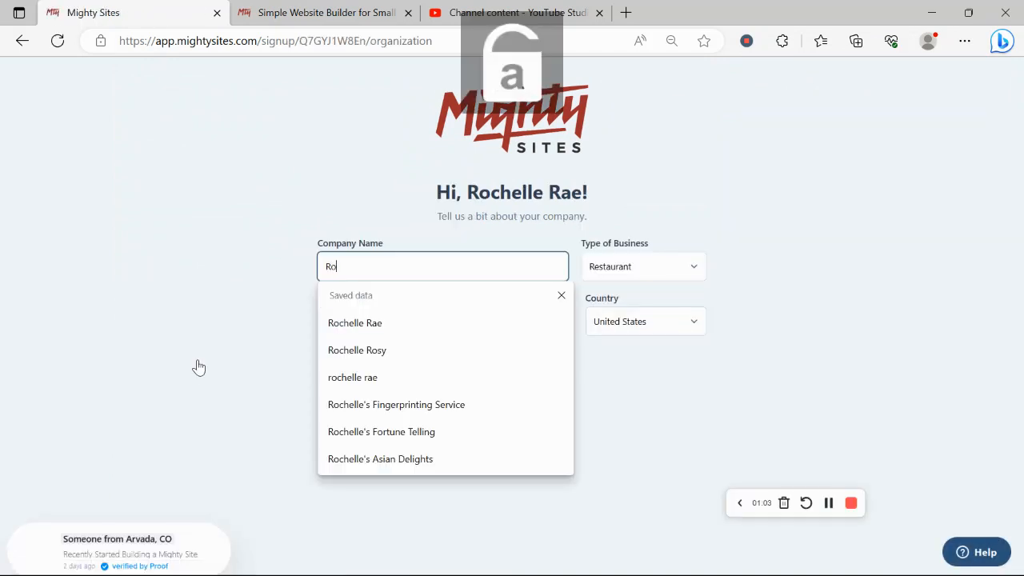
{"action": "type", "text": "chelle"}
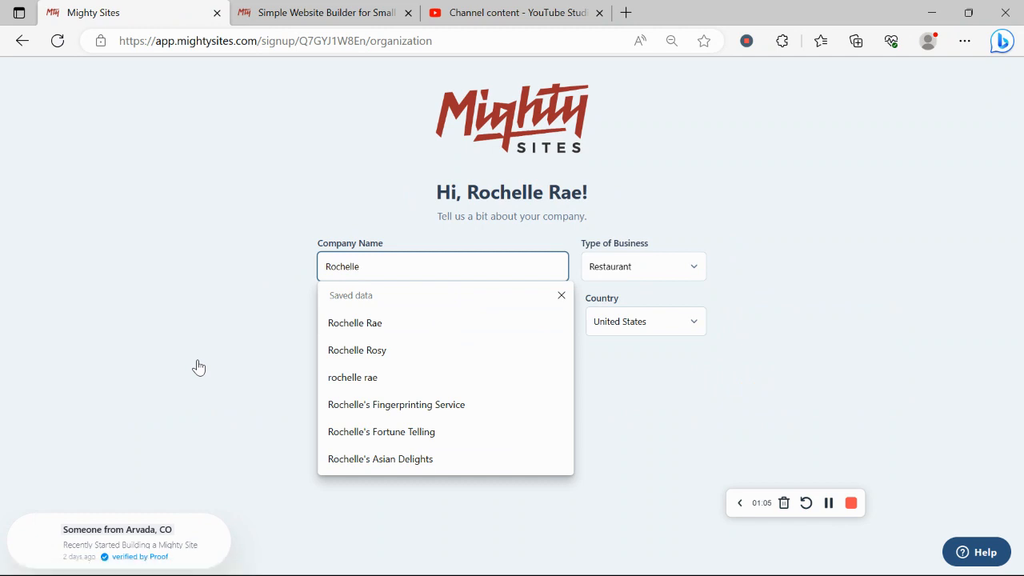
{"action": "type", "text": "'s"}
{"action": "key", "text": "Caps_Lock"}
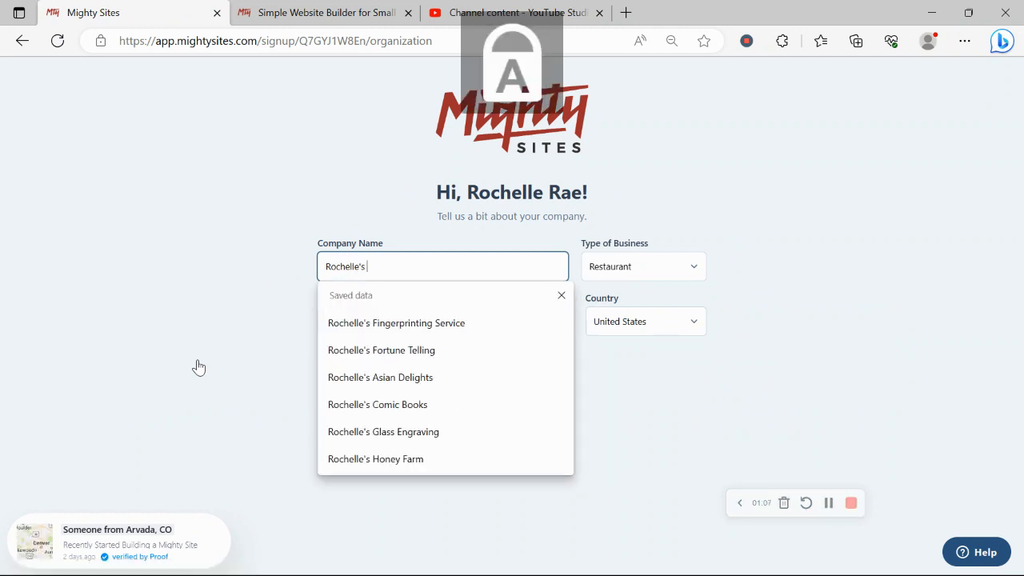
{"action": "type", "text": "R"}
{"action": "key", "text": "Caps_Lock"}
{"action": "type", "text": "ecrite"}
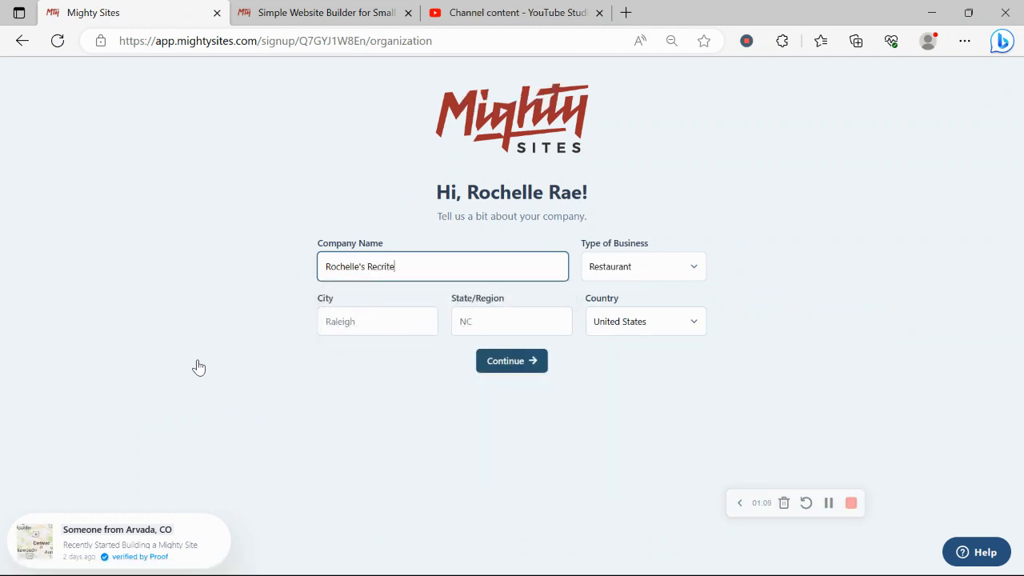
{"action": "key", "text": "BackSpace"}
{"action": "key", "text": "BackSpace"}
{"action": "key", "text": "BackSpace"}
{"action": "key", "text": "BackSpace"}
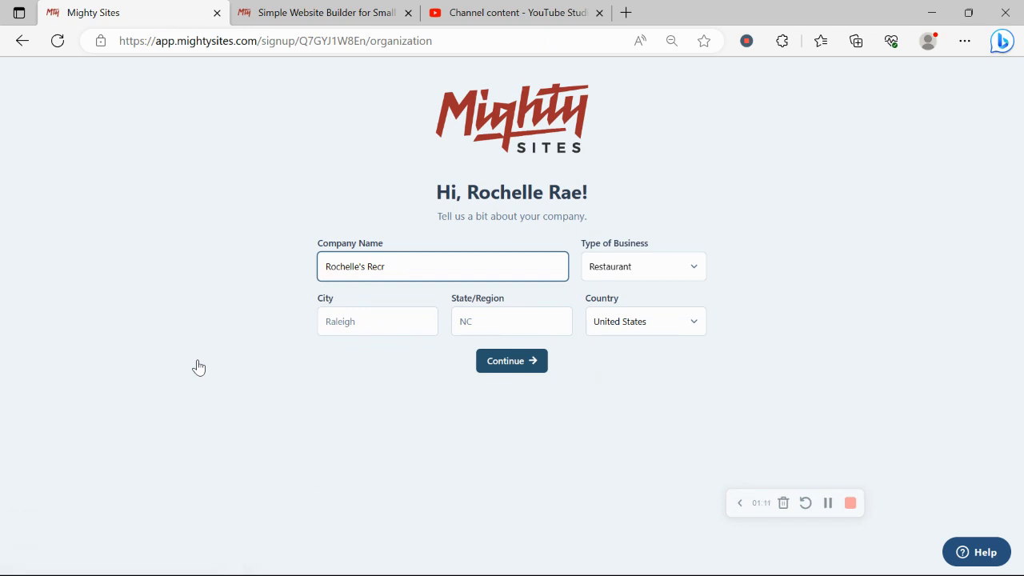
{"action": "type", "text": "uiter"}
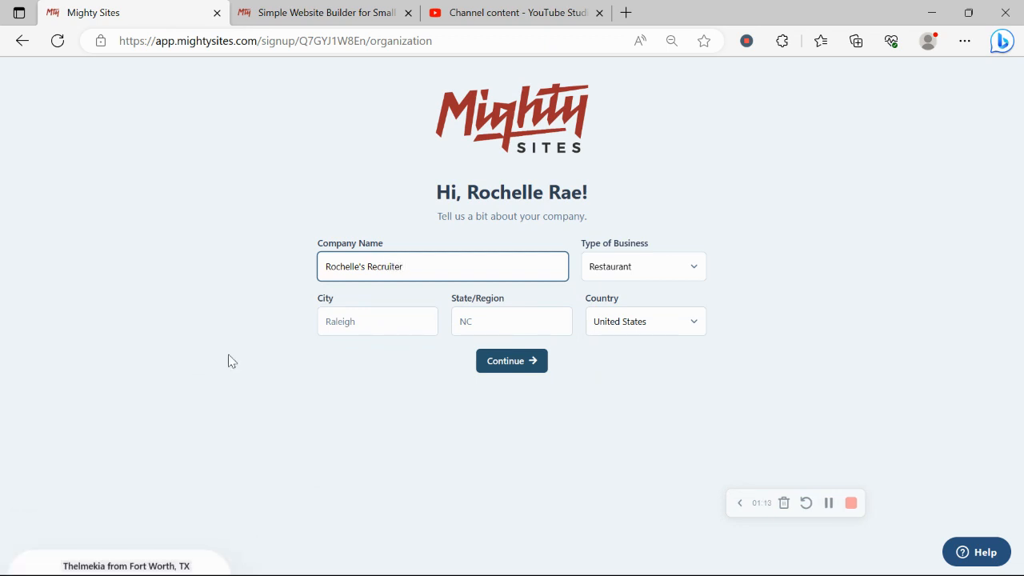
{"action": "key", "text": "Caps_Lock"}
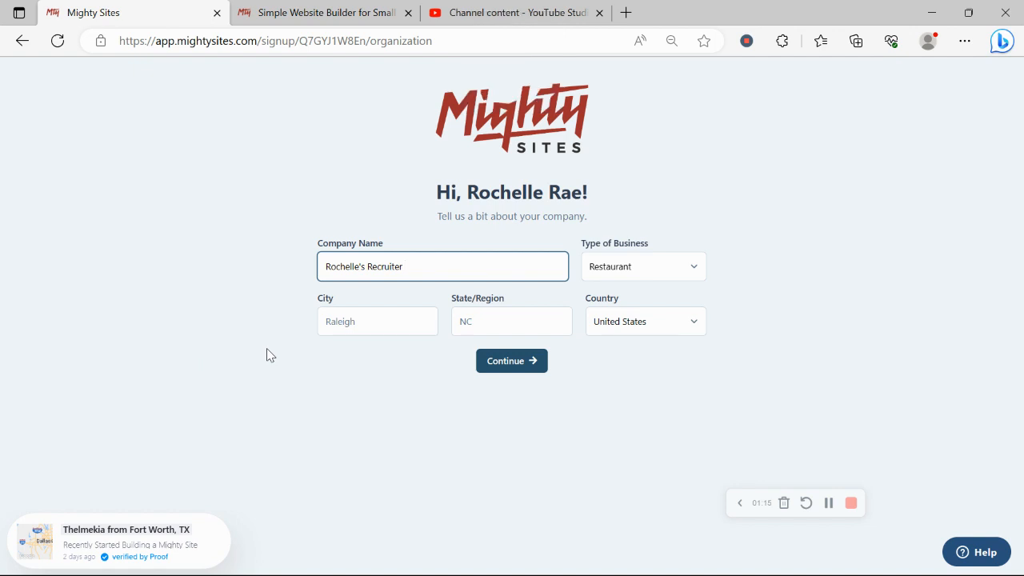
{"action": "type", "text": "B"}
{"action": "key", "text": "Caps_Lock"}
{"action": "type", "text": "u"}
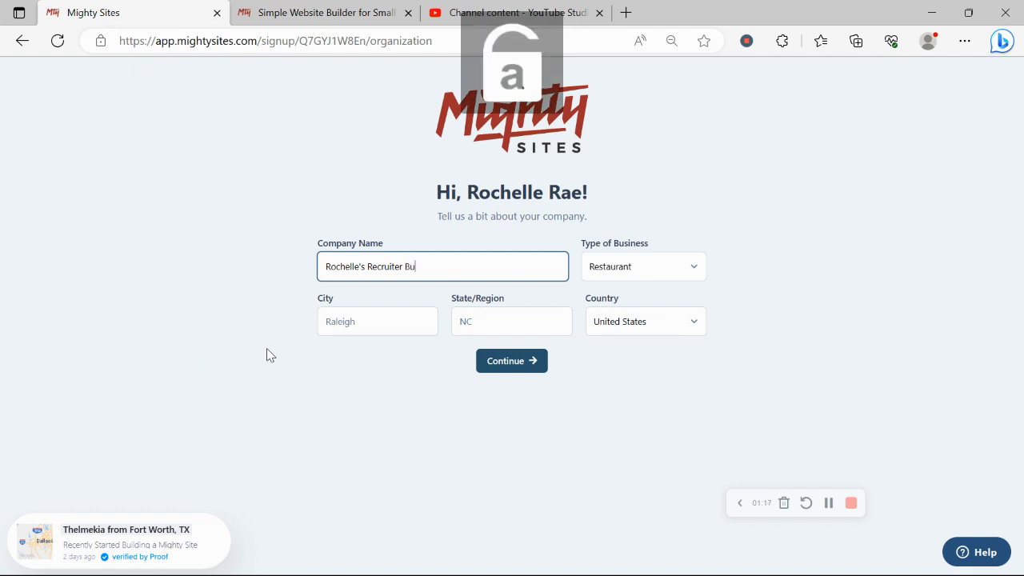
{"action": "type", "text": "siness"}
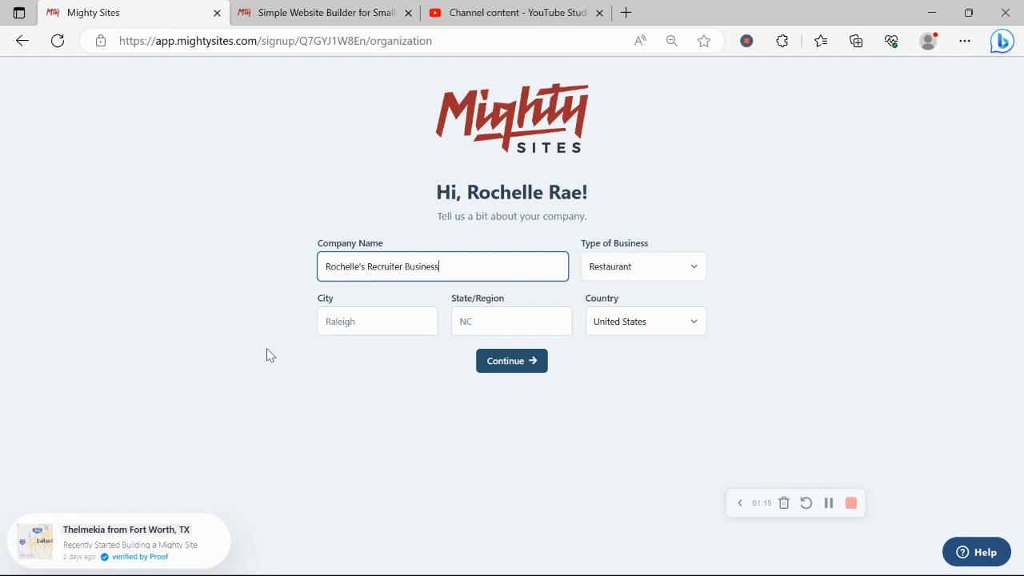
Step: Set city Denver, state Colorado and business type Service, then submit the details
{"action": "left_click", "coordinate": [383, 323]}
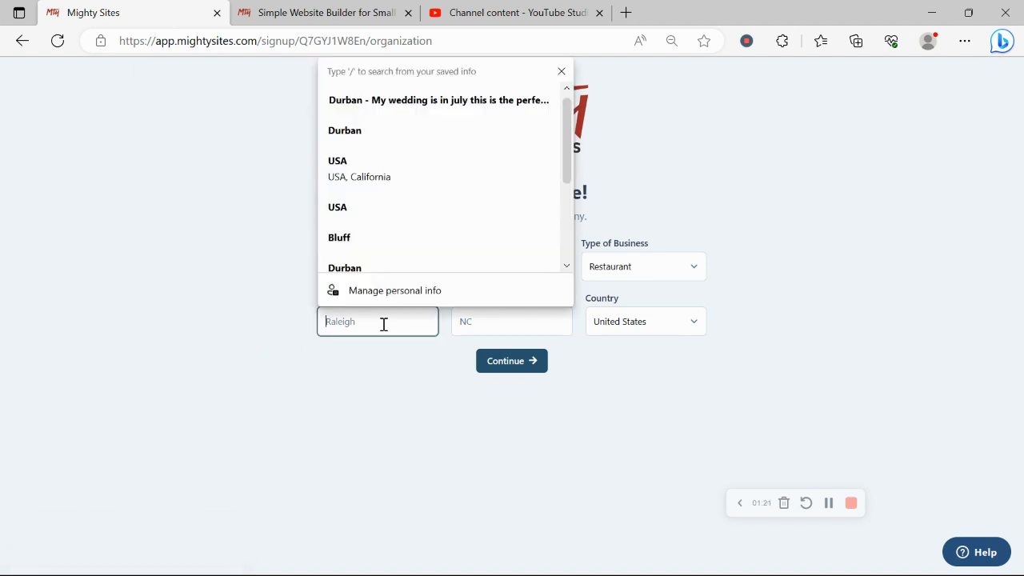
{"action": "key", "text": "Caps_Lock"}
{"action": "type", "text": "D"}
{"action": "key", "text": "Caps_Lock"}
{"action": "type", "text": "enver"}
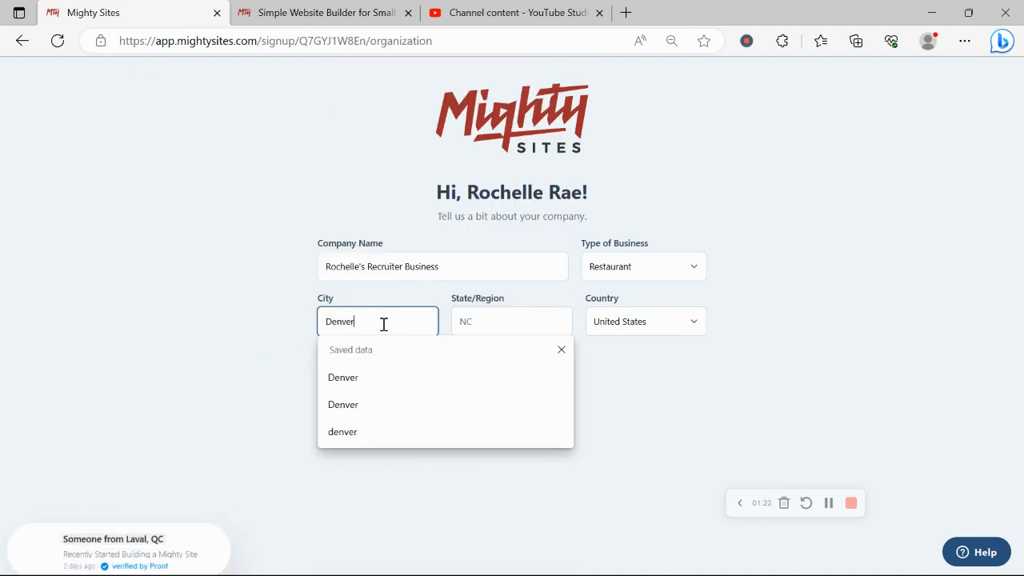
{"action": "left_click", "coordinate": [464, 321]}
{"action": "key", "text": "Caps_Lock"}
{"action": "type", "text": "C"}
{"action": "key", "text": "Caps_Lock"}
{"action": "type", "text": "o"}
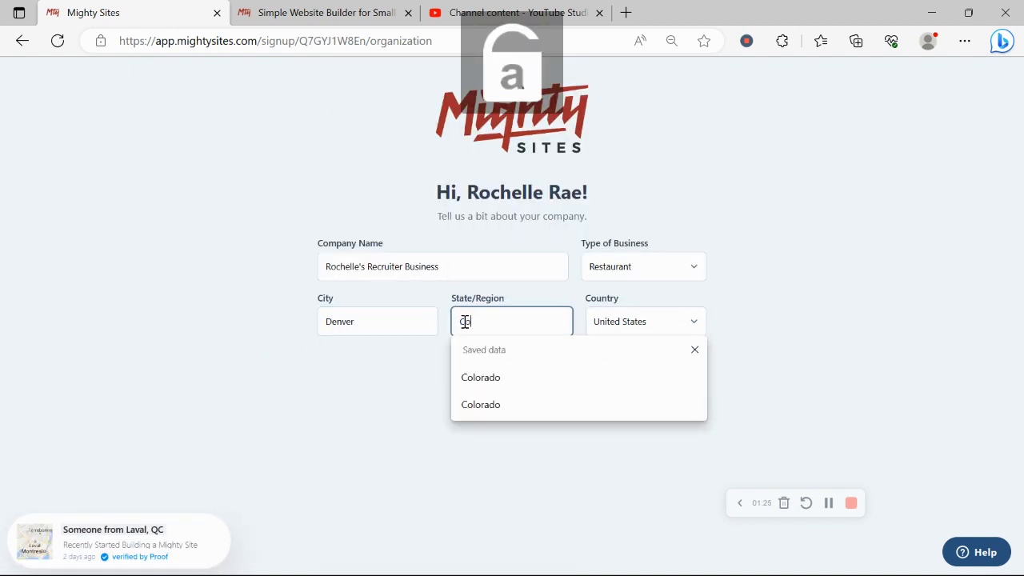
{"action": "type", "text": "lorado"}
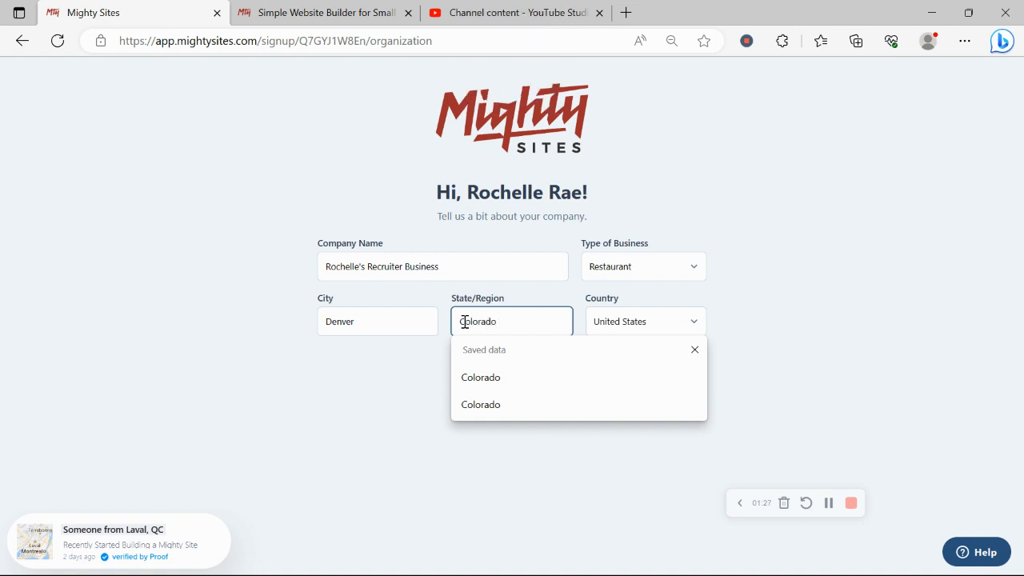
{"action": "left_click", "coordinate": [632, 254]}
{"action": "left_click", "coordinate": [638, 276]}
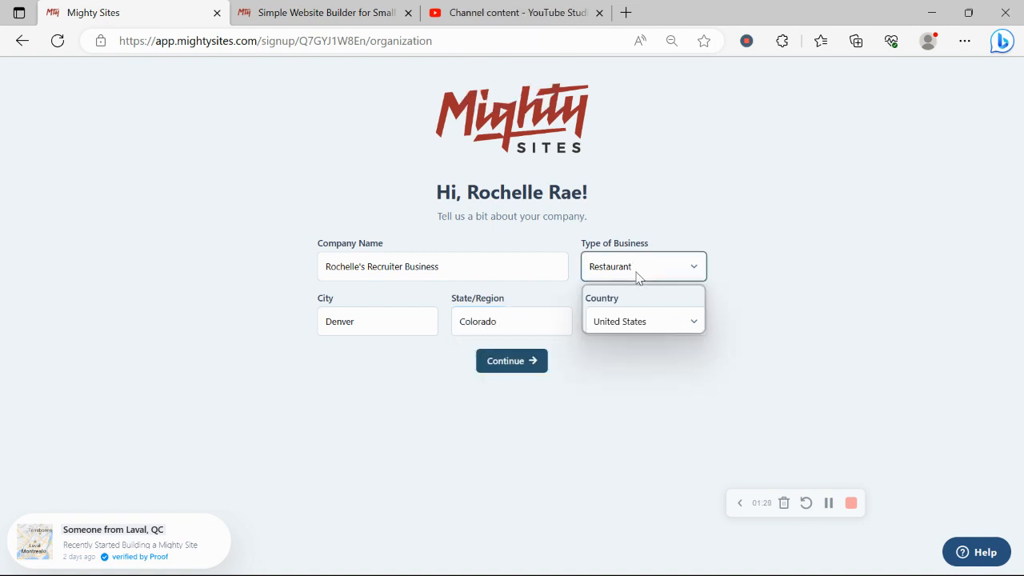
{"action": "left_click", "coordinate": [644, 317]}
{"action": "left_click", "coordinate": [541, 366]}
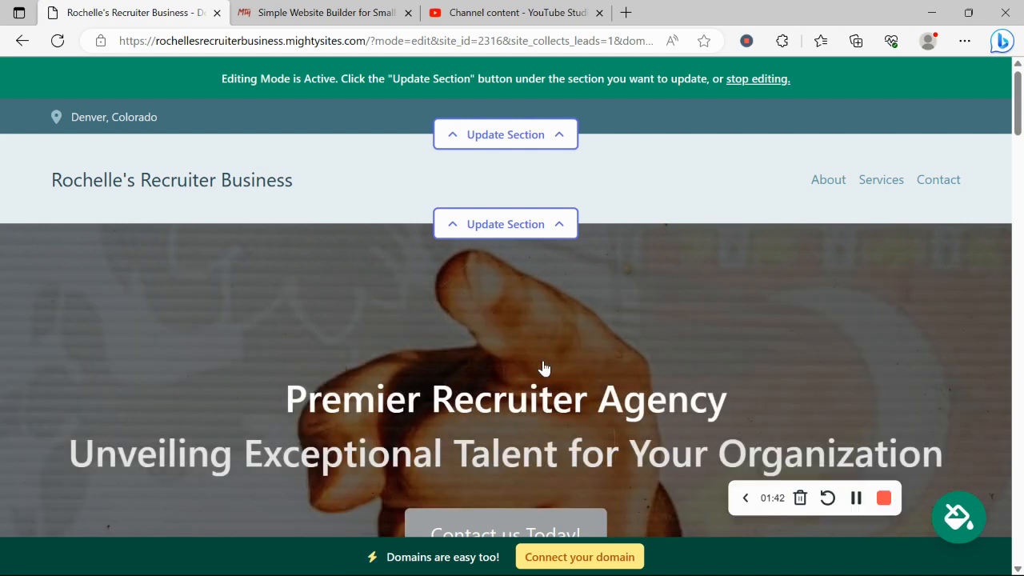
Step: Scroll through the generated recruiter site to the footer and back to the Premier Recruiter Agency hero
{"action": "scroll", "coordinate": [543, 368], "scroll_direction": "down", "scroll_amount": 2}
{"action": "scroll", "coordinate": [543, 368], "scroll_direction": "down", "scroll_amount": 1}
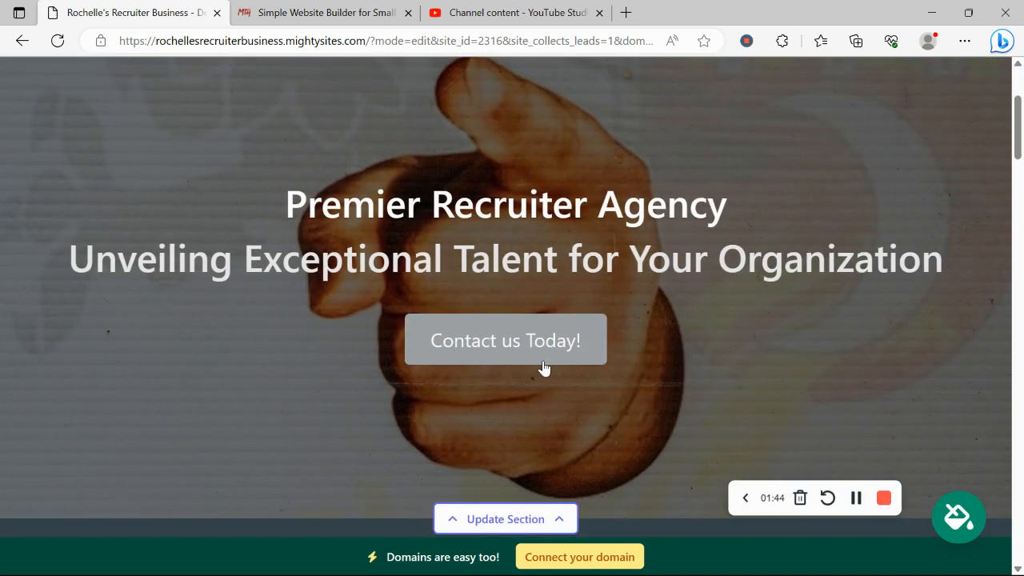
{"action": "scroll", "coordinate": [543, 368], "scroll_direction": "down", "scroll_amount": 2}
{"action": "scroll", "coordinate": [544, 368], "scroll_direction": "down", "scroll_amount": 5}
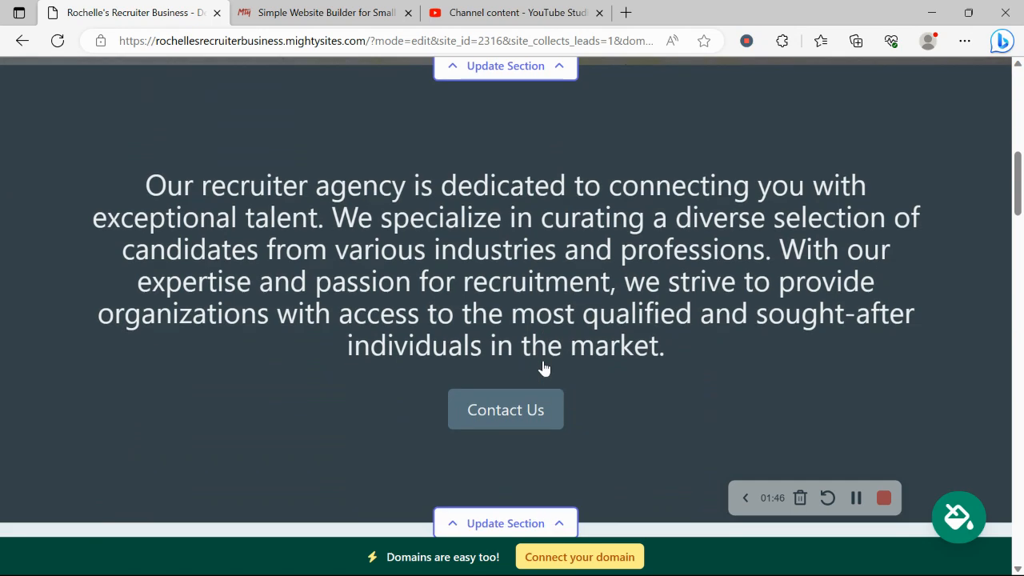
{"action": "left_click_drag", "start_coordinate": [122, 177], "coordinate": [693, 336]}
{"action": "left_click", "coordinate": [325, 379]}
{"action": "scroll", "coordinate": [324, 379], "scroll_direction": "down", "scroll_amount": 1}
{"action": "scroll", "coordinate": [326, 382], "scroll_direction": "down", "scroll_amount": 8}
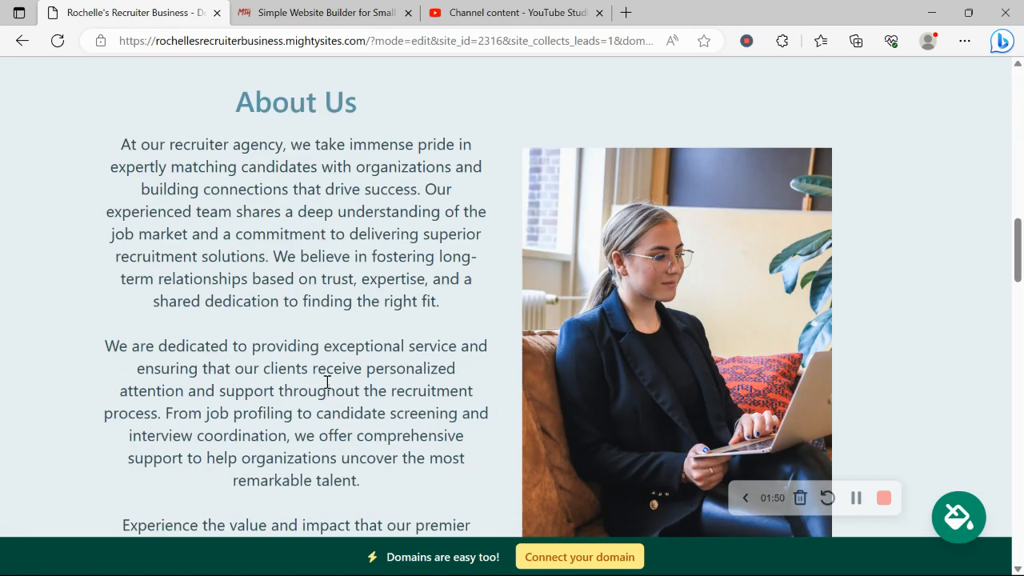
{"action": "scroll", "coordinate": [326, 382], "scroll_direction": "up", "scroll_amount": 1}
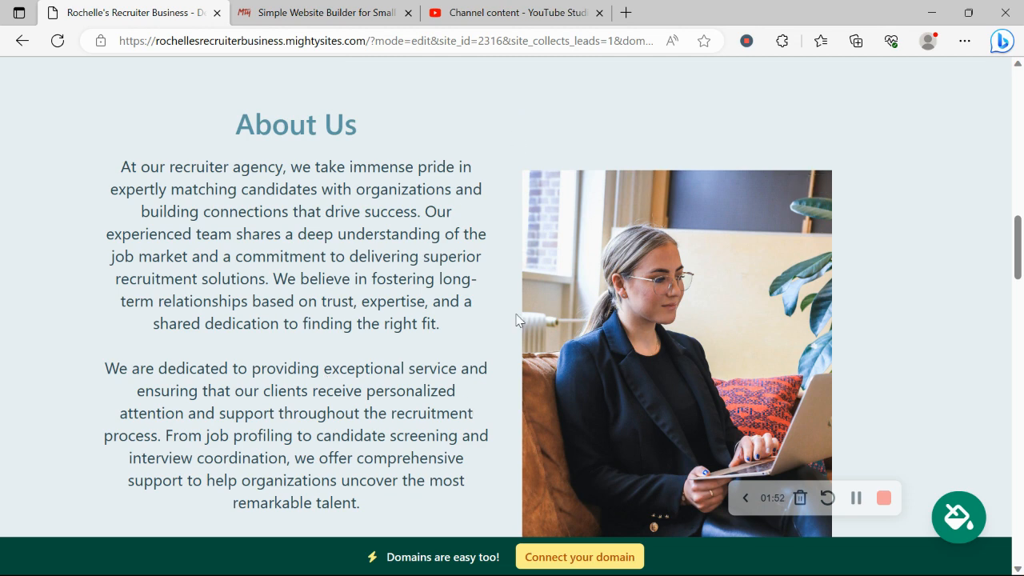
{"action": "scroll", "coordinate": [298, 255], "scroll_direction": "down", "scroll_amount": 10}
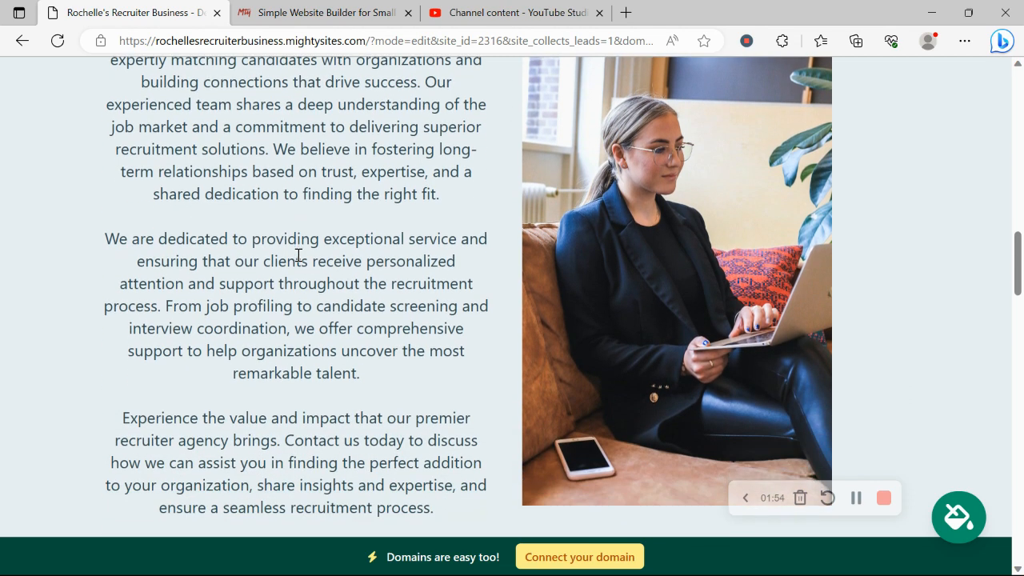
{"action": "scroll", "coordinate": [297, 261], "scroll_direction": "down", "scroll_amount": 14}
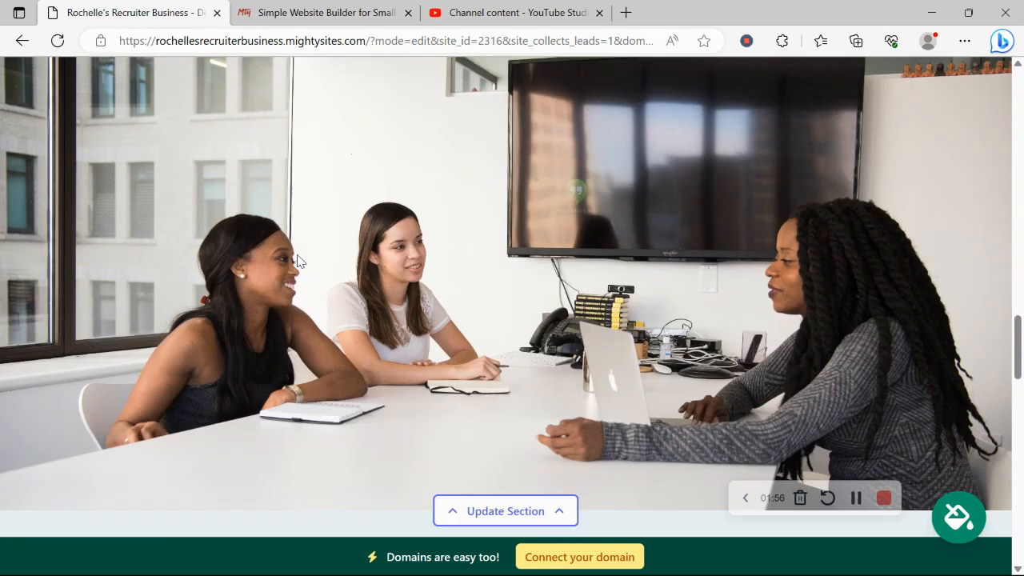
{"action": "scroll", "coordinate": [296, 261], "scroll_direction": "up", "scroll_amount": 4}
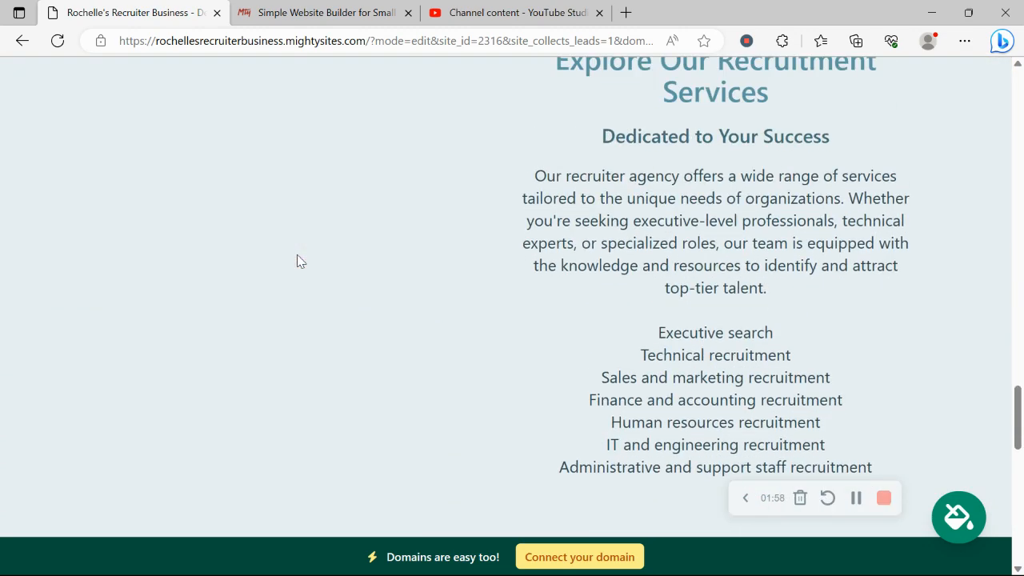
{"action": "scroll", "coordinate": [297, 261], "scroll_direction": "down", "scroll_amount": 3}
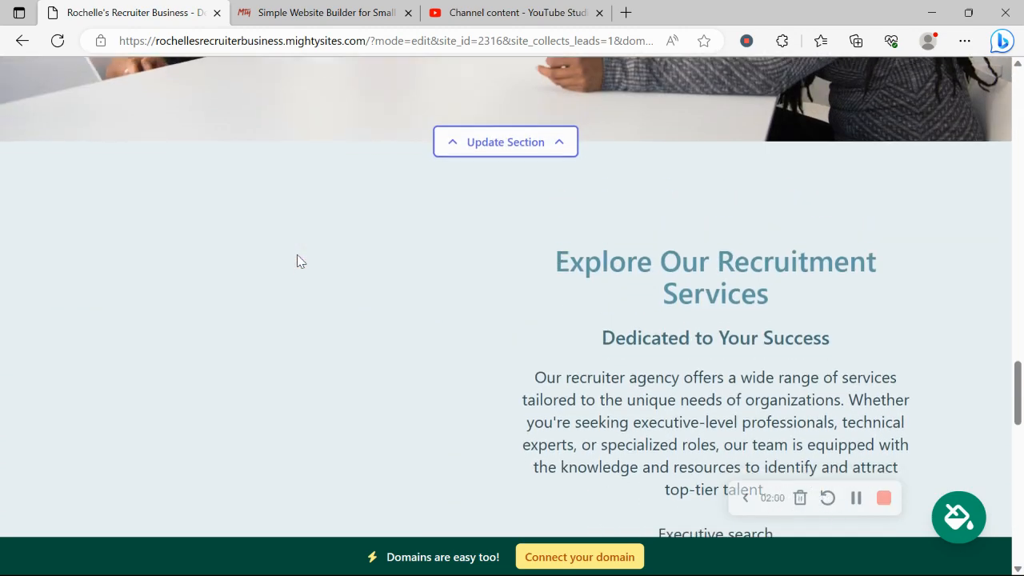
{"action": "scroll", "coordinate": [297, 261], "scroll_direction": "down", "scroll_amount": 9}
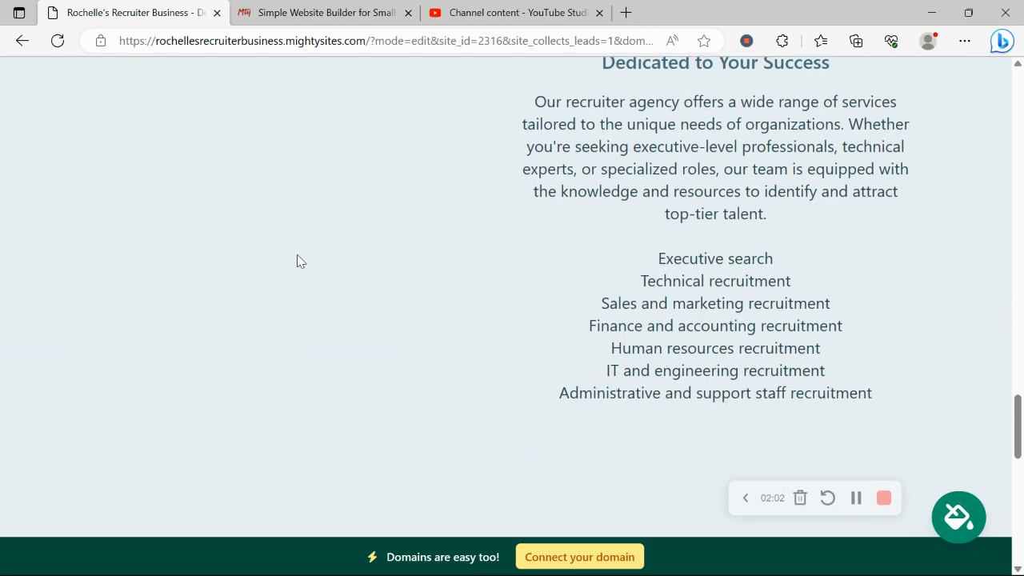
{"action": "scroll", "coordinate": [297, 260], "scroll_direction": "down", "scroll_amount": 2}
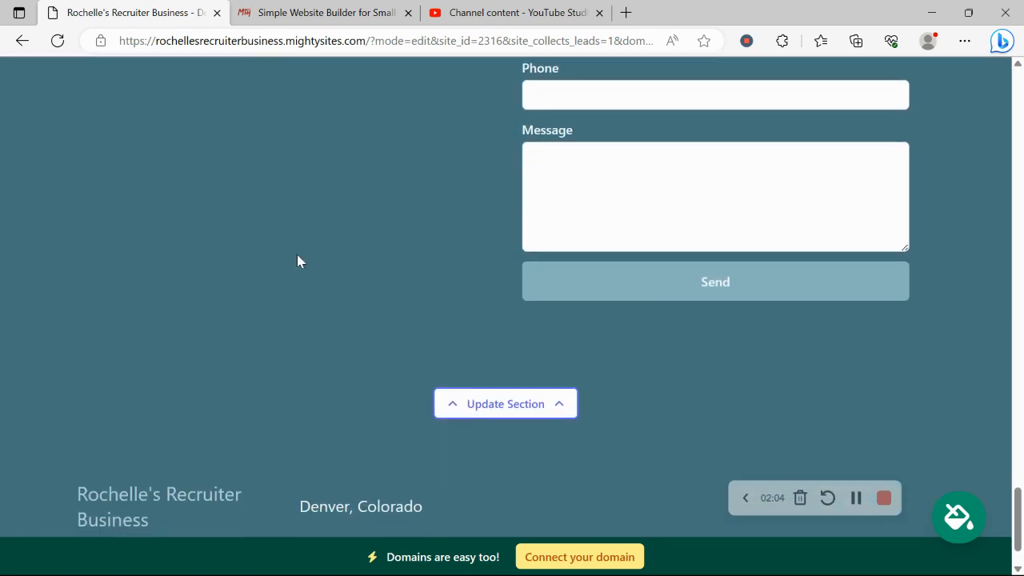
{"action": "scroll", "coordinate": [297, 261], "scroll_direction": "up", "scroll_amount": 7}
{"action": "scroll", "coordinate": [297, 261], "scroll_direction": "up", "scroll_amount": 6}
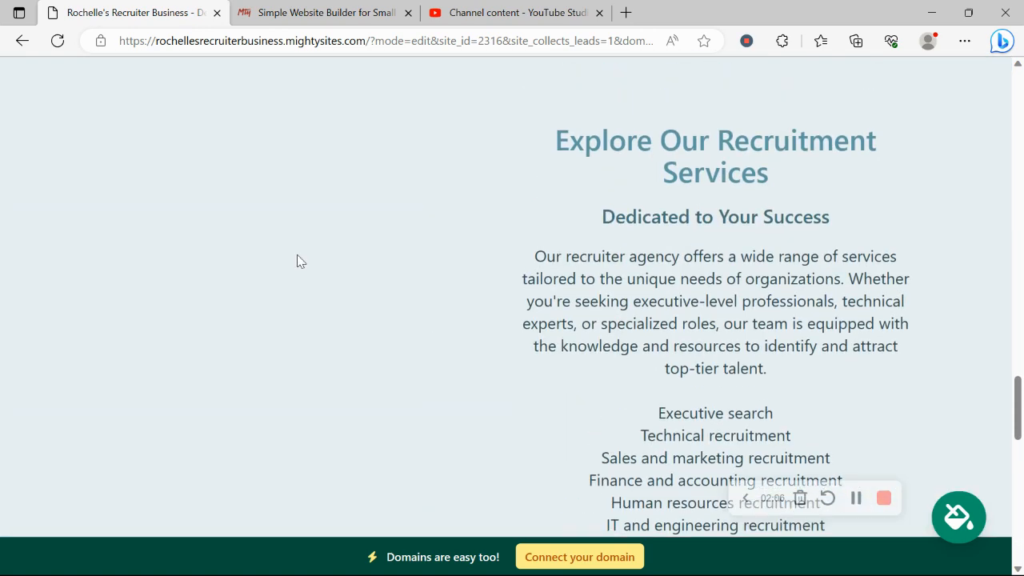
{"action": "scroll", "coordinate": [296, 260], "scroll_direction": "up", "scroll_amount": 8}
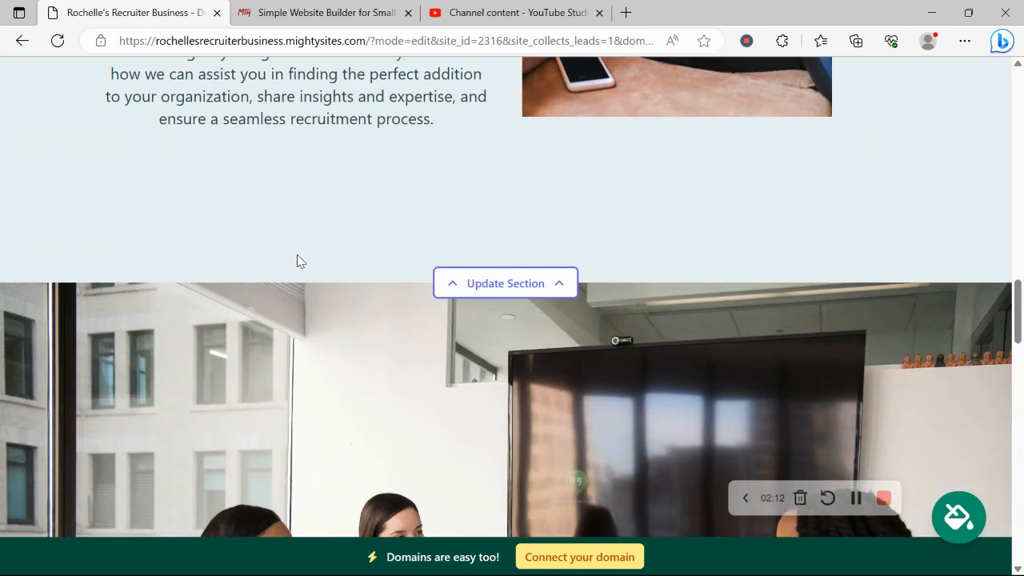
{"action": "scroll", "coordinate": [297, 260], "scroll_direction": "up", "scroll_amount": 3}
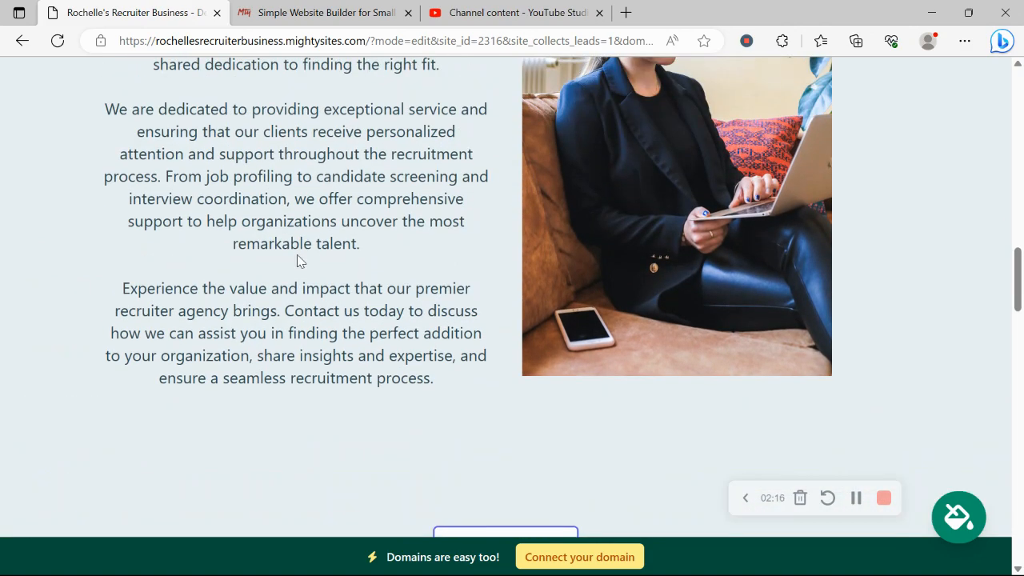
{"action": "scroll", "coordinate": [297, 261], "scroll_direction": "up", "scroll_amount": 6}
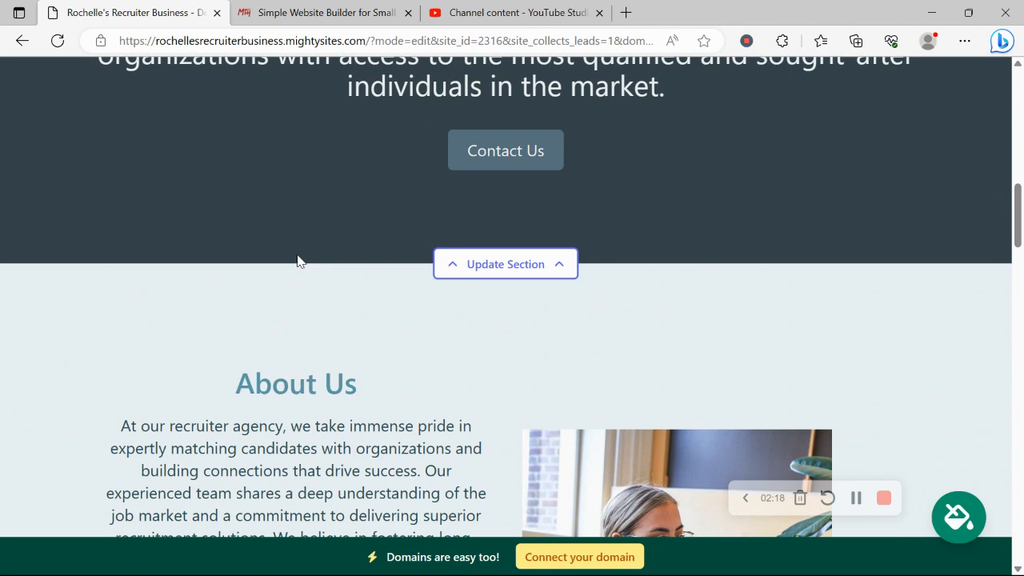
{"action": "scroll", "coordinate": [297, 261], "scroll_direction": "up", "scroll_amount": 7}
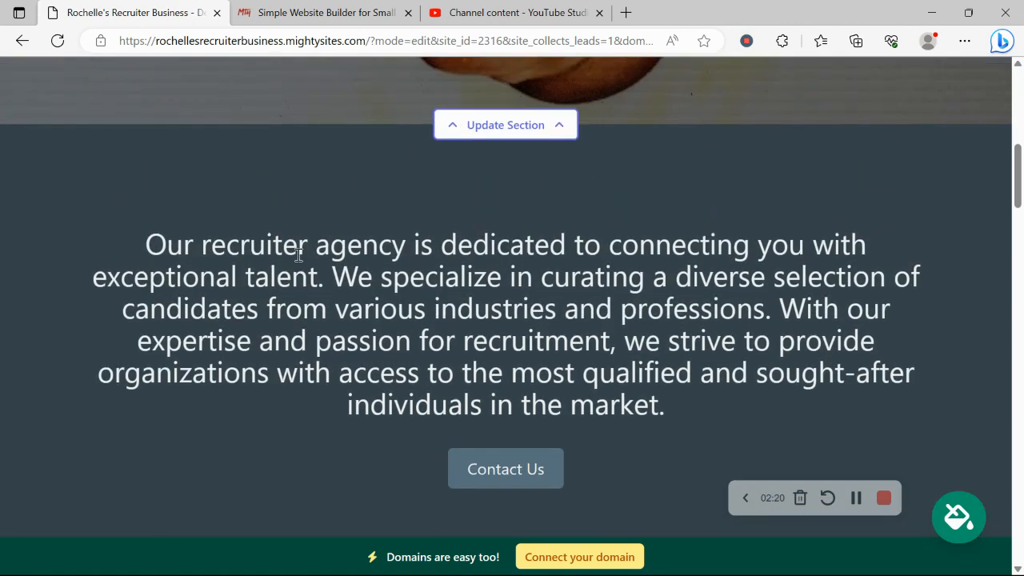
{"action": "scroll", "coordinate": [297, 260], "scroll_direction": "up", "scroll_amount": 3}
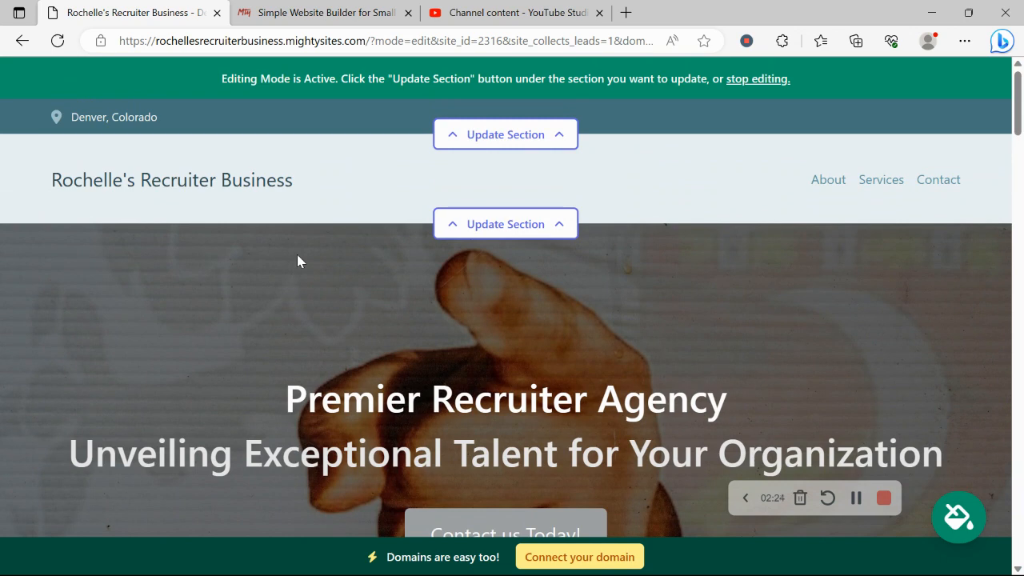
Step: Fill the location details with the organization email (shown on site), phone number and saved address, then save
{"action": "left_click", "coordinate": [498, 132]}
{"action": "left_click", "coordinate": [530, 259]}
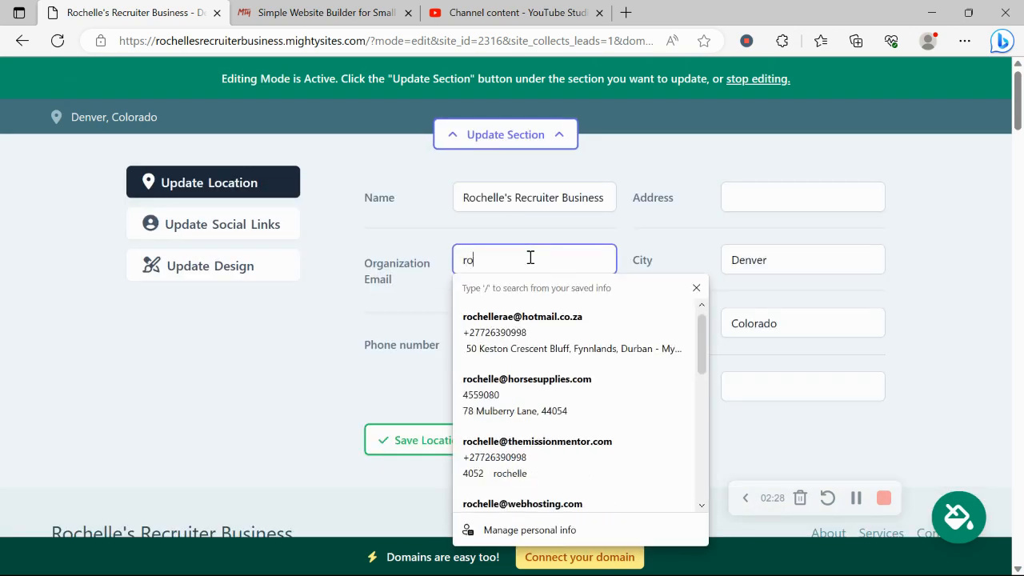
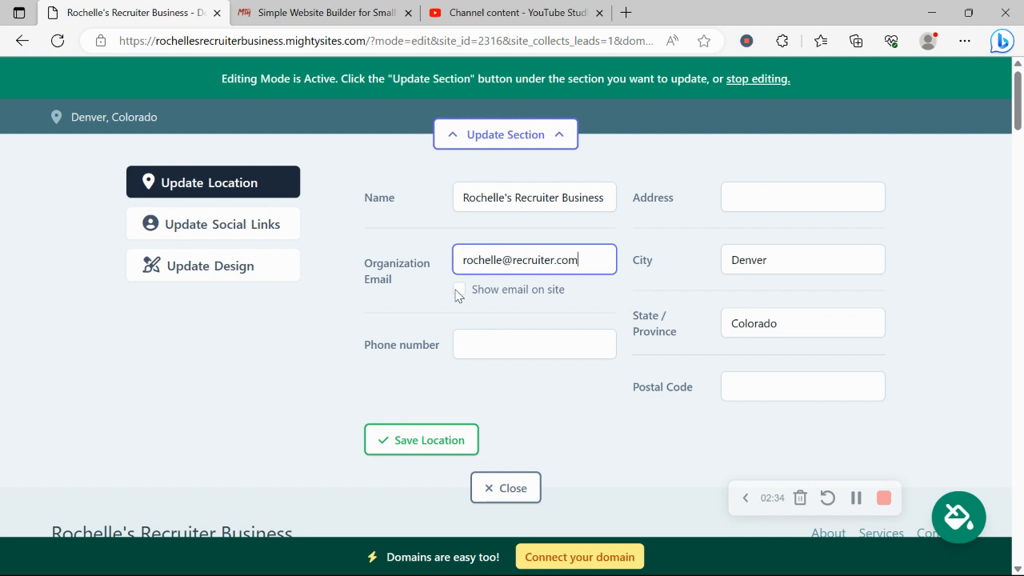
{"action": "left_click", "coordinate": [458, 290]}
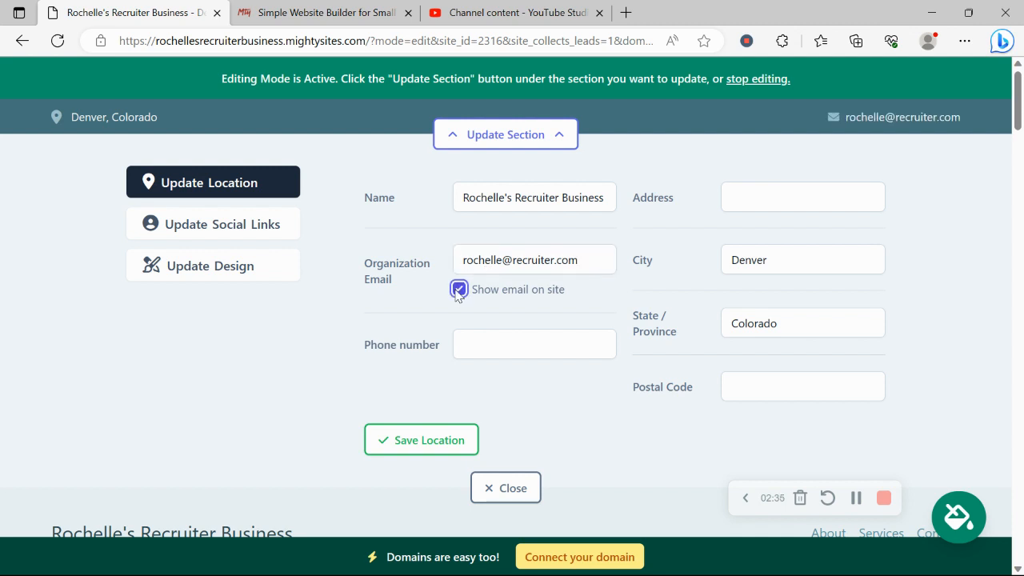
{"action": "left_click", "coordinate": [538, 332]}
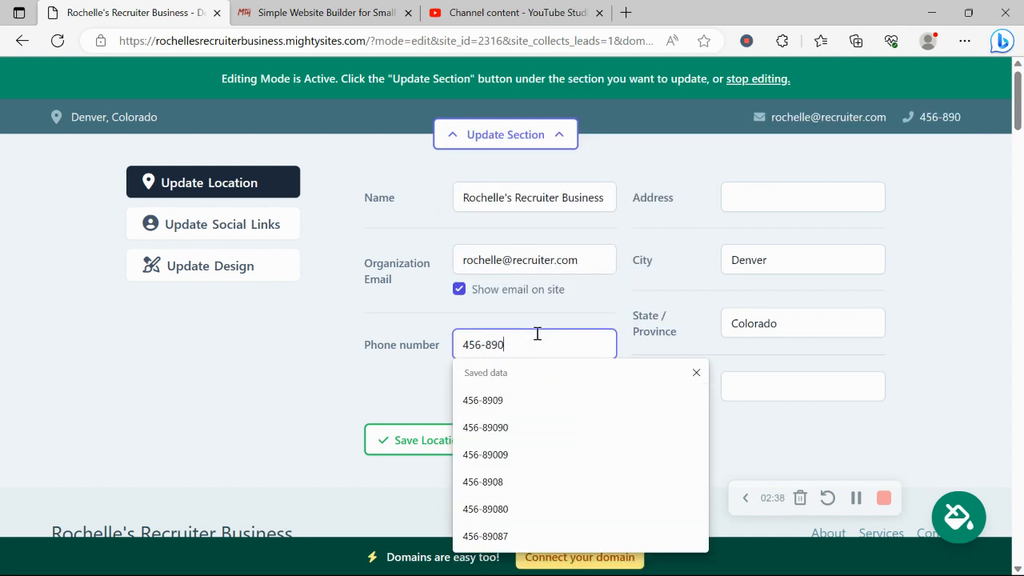
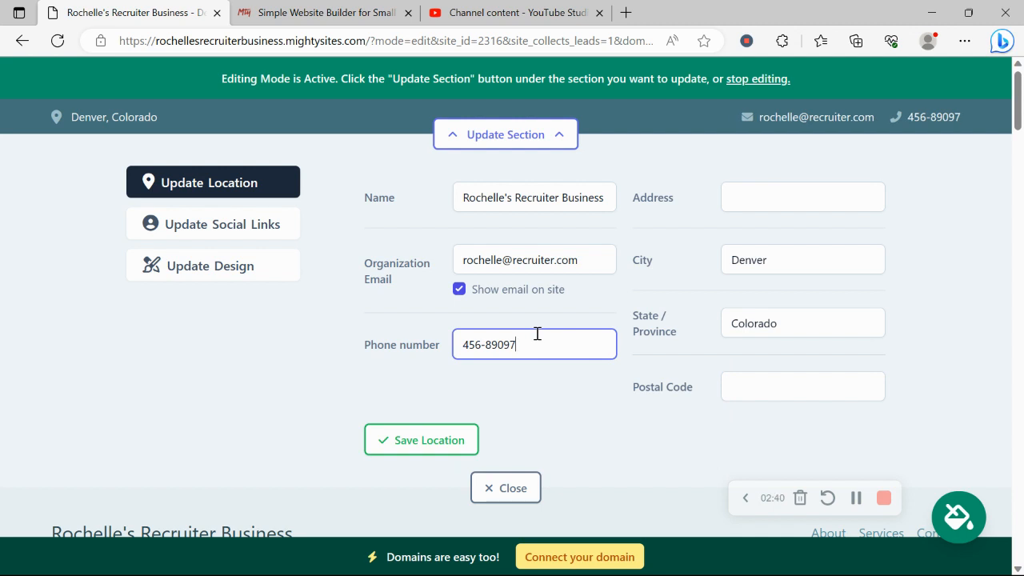
{"action": "left_click", "coordinate": [774, 210]}
{"action": "left_click", "coordinate": [787, 331]}
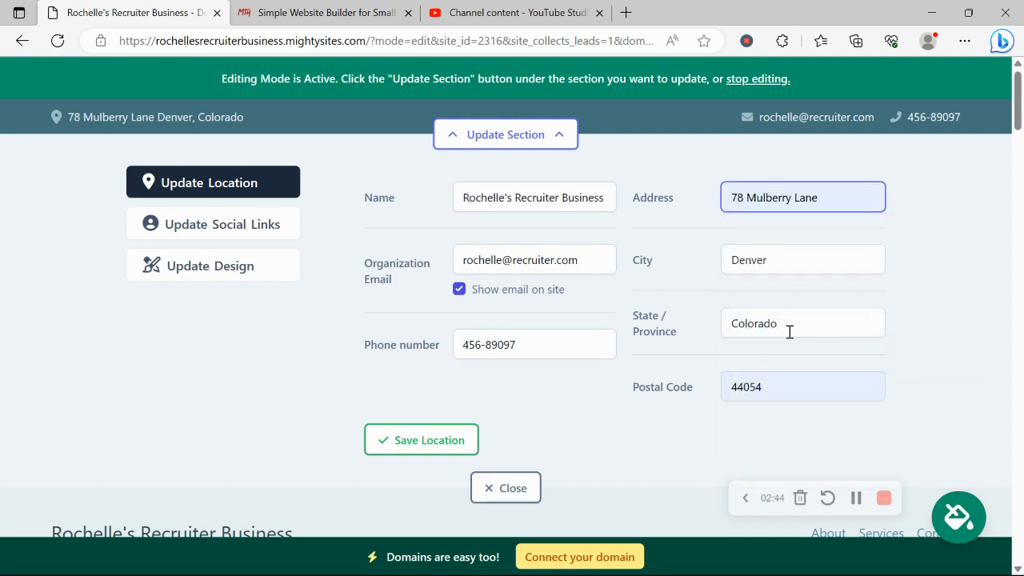
{"action": "left_click", "coordinate": [450, 436]}
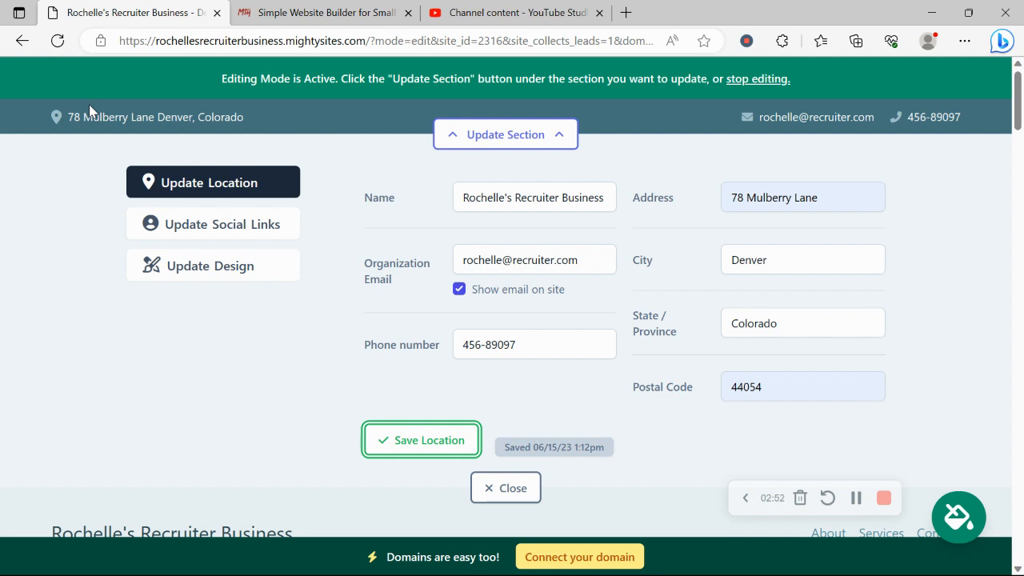
Step: Set the Instagram and Twitter social links to 'mightysites' and save them
{"action": "left_click", "coordinate": [247, 225]}
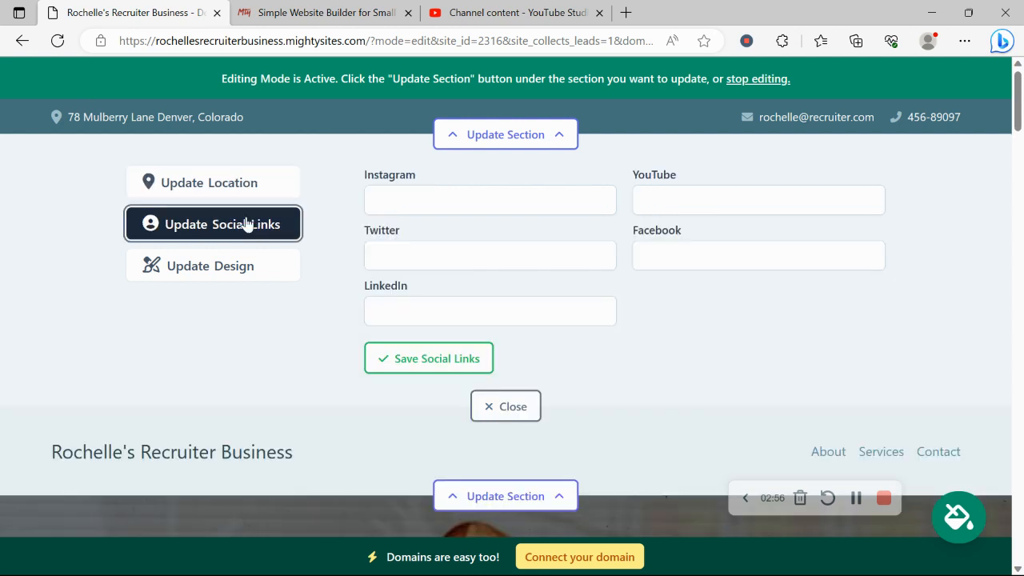
{"action": "left_click", "coordinate": [455, 202]}
{"action": "type", "text": "mightys"}
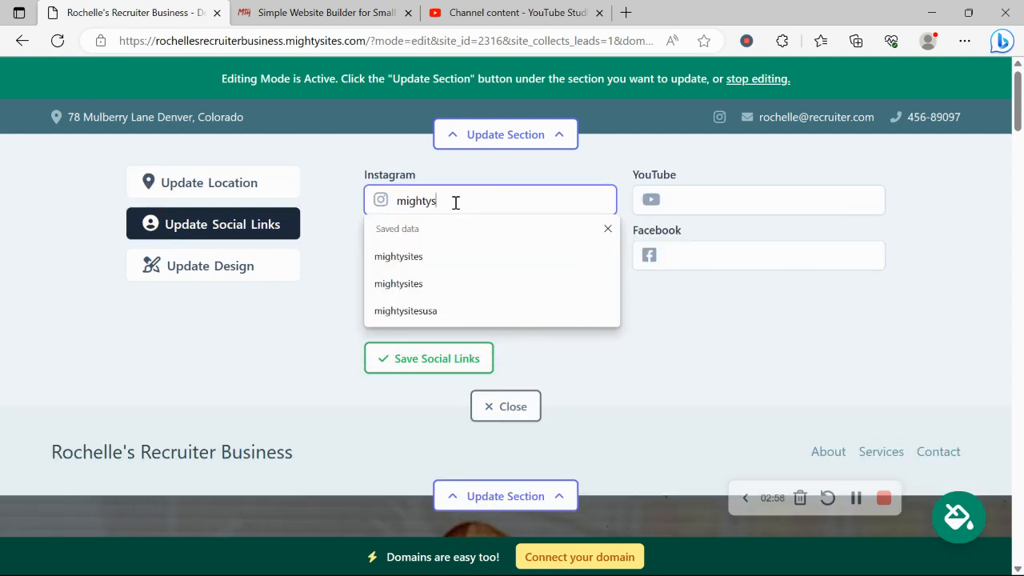
{"action": "type", "text": "ites"}
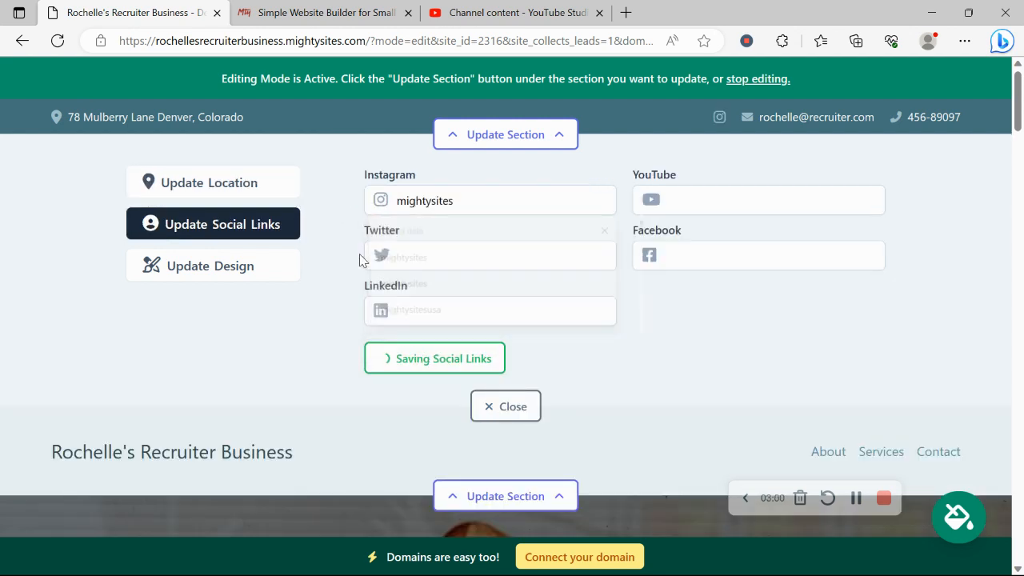
{"action": "left_click", "coordinate": [439, 252]}
{"action": "type", "text": "mightysites"}
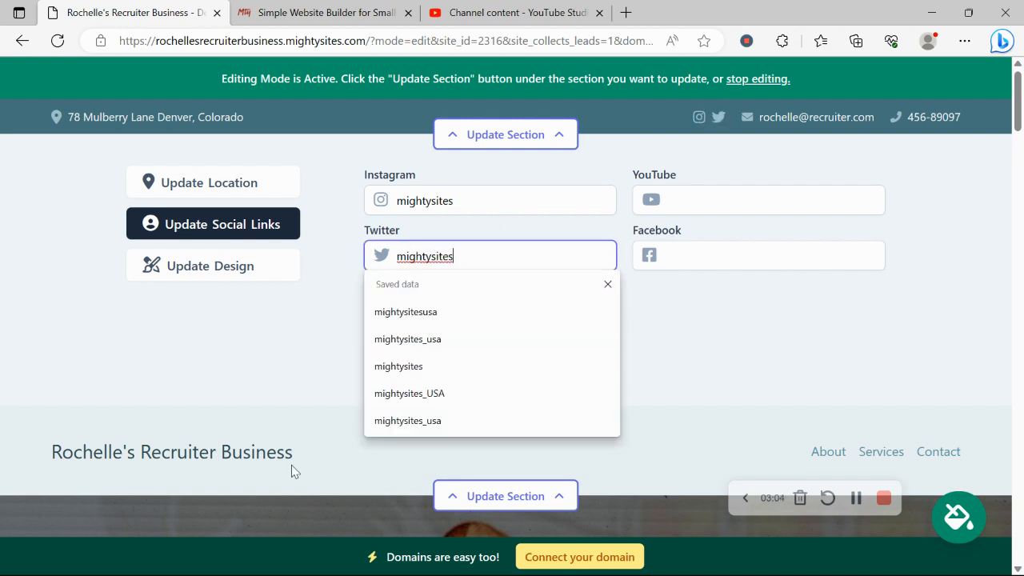
{"action": "left_click", "coordinate": [228, 432]}
{"action": "left_click", "coordinate": [436, 362]}
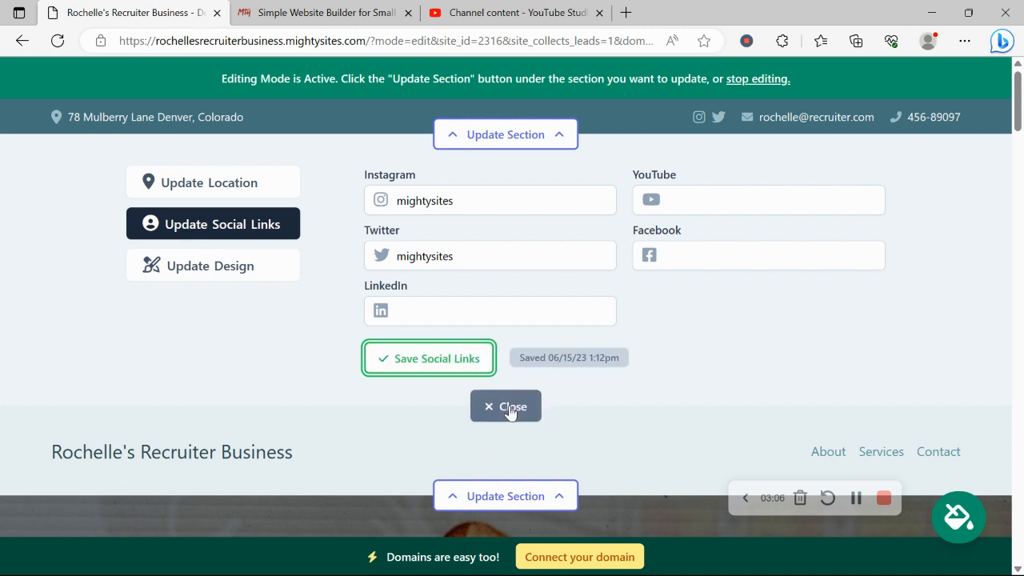
{"action": "left_click", "coordinate": [504, 406]}
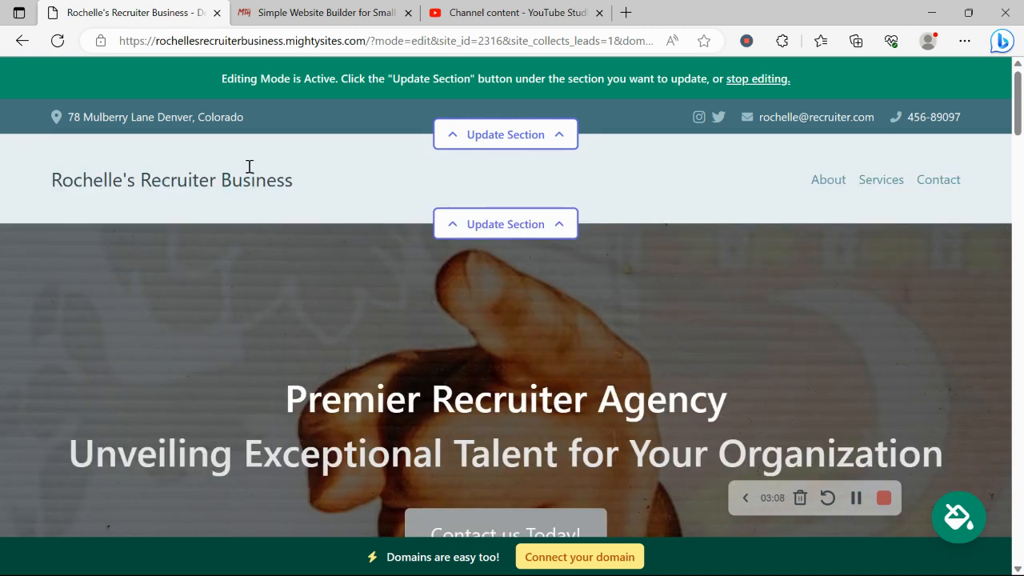
Step: Upload the Mighty Sites logo image from Pictures as the header logo and save it
{"action": "left_click", "coordinate": [475, 223]}
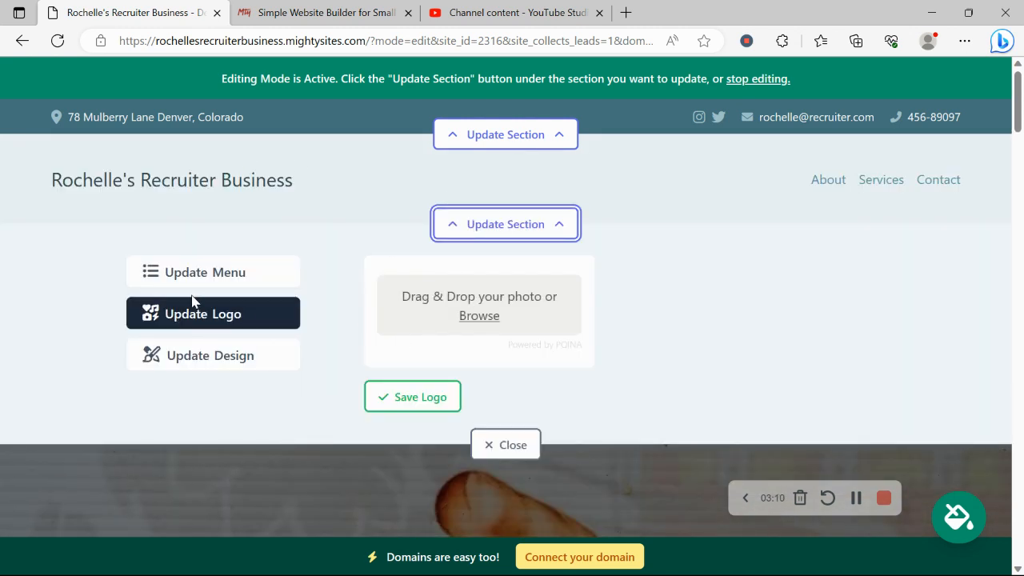
{"action": "left_click", "coordinate": [489, 314]}
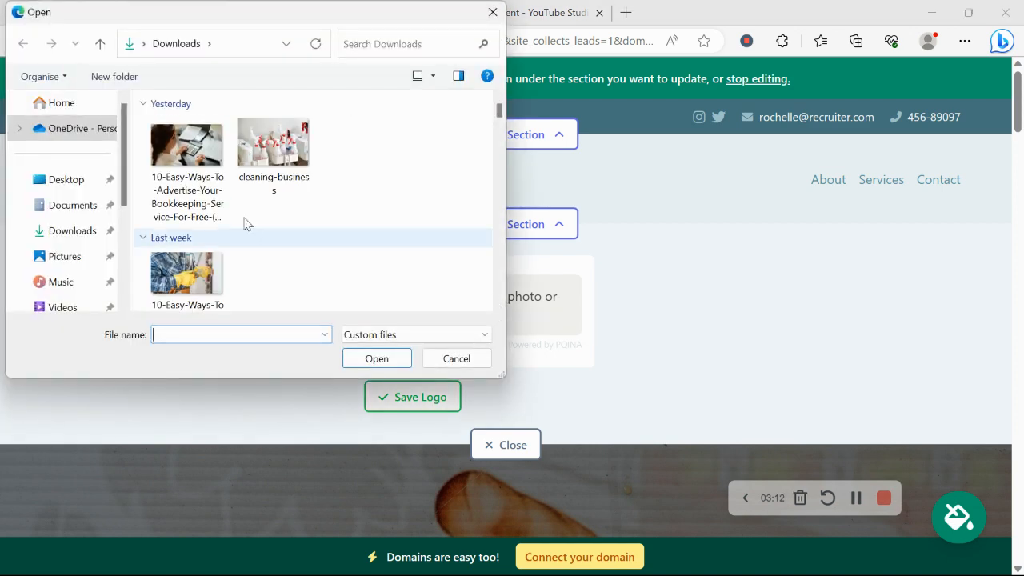
{"action": "left_click", "coordinate": [80, 256]}
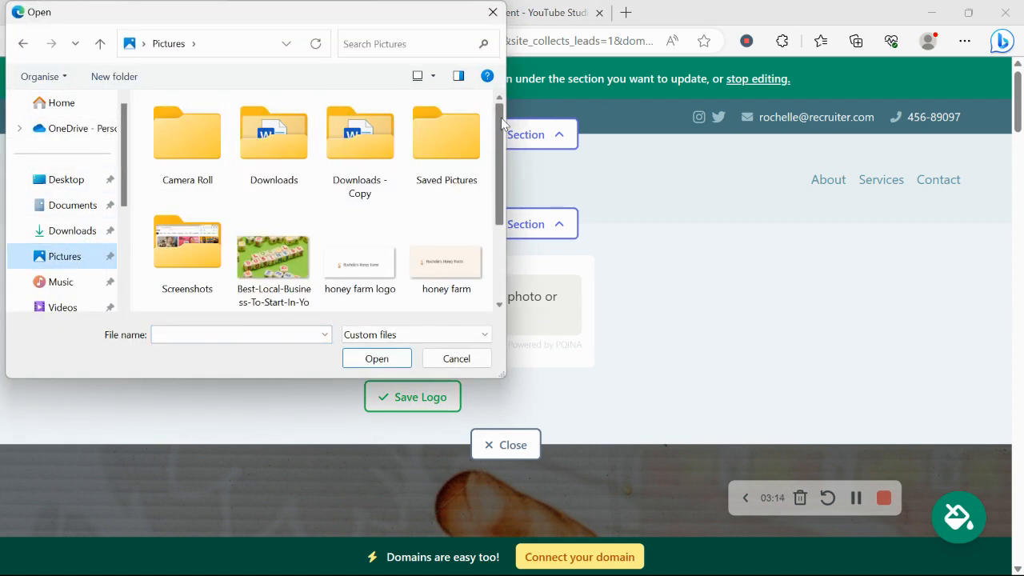
{"action": "scroll", "coordinate": [502, 122], "scroll_direction": "down", "scroll_amount": 2}
{"action": "double_click", "coordinate": [196, 248]}
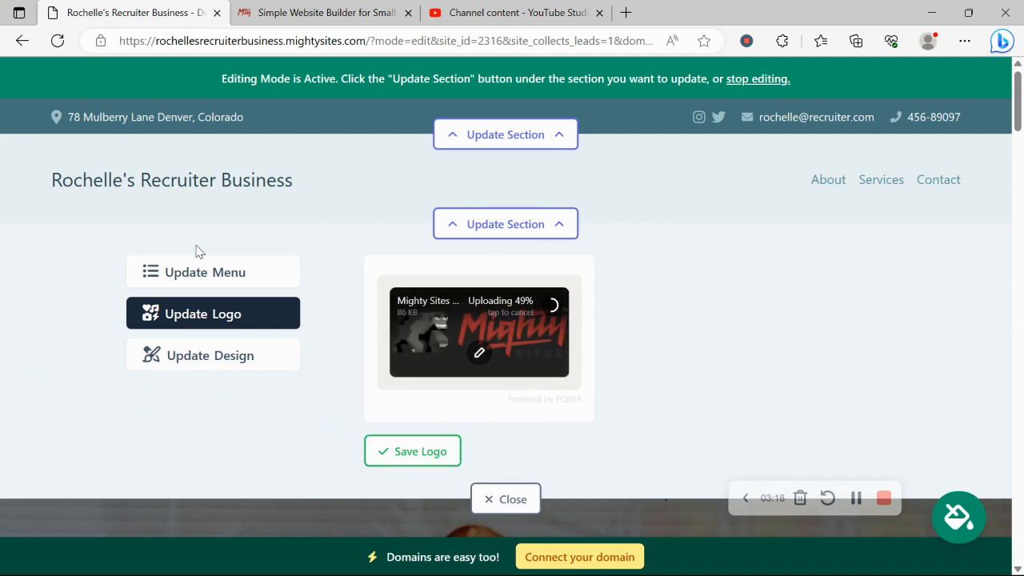
{"action": "left_click", "coordinate": [425, 453]}
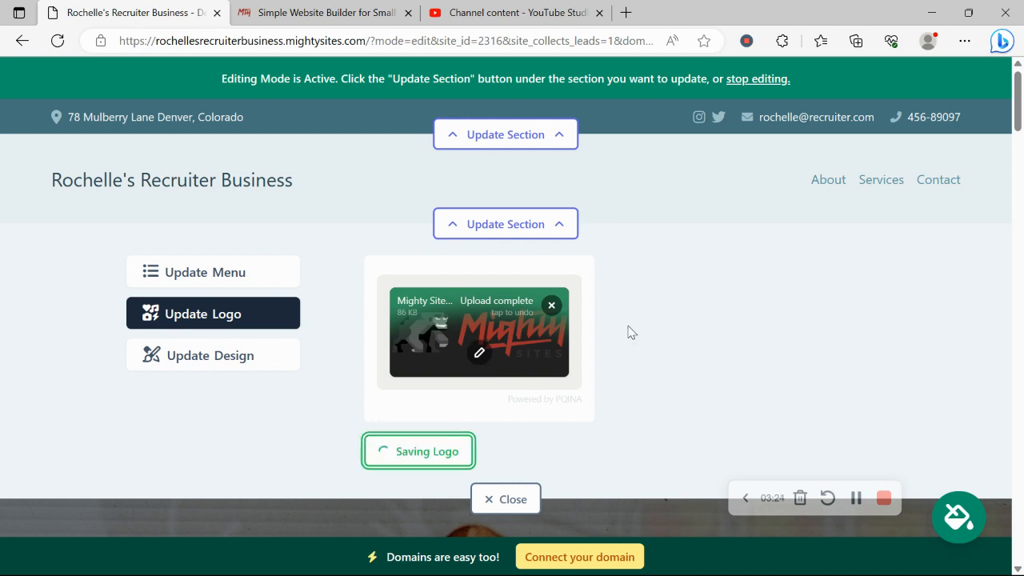
{"action": "scroll", "coordinate": [685, 405], "scroll_direction": "down", "scroll_amount": 1}
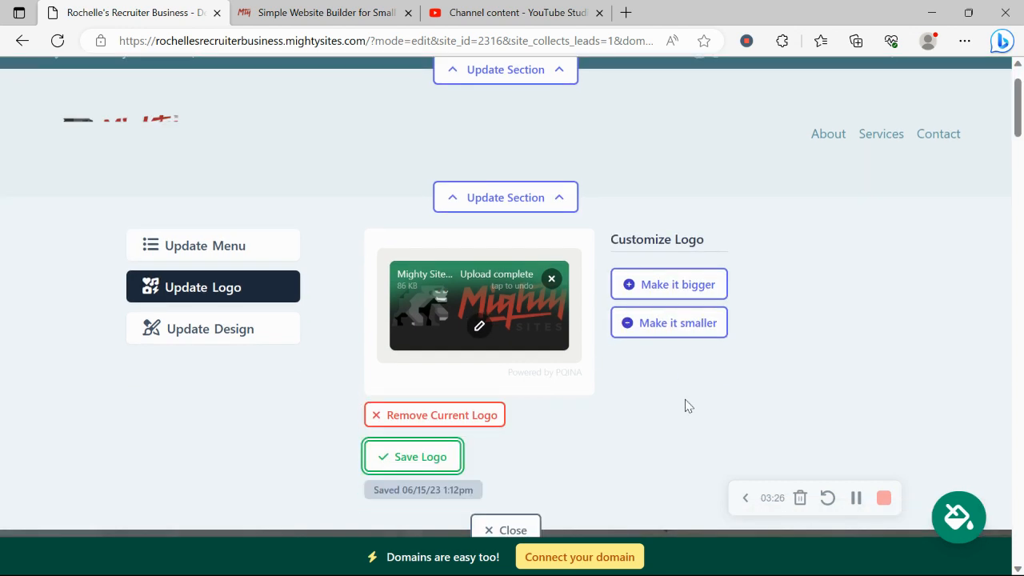
{"action": "scroll", "coordinate": [427, 384], "scroll_direction": "down", "scroll_amount": 2}
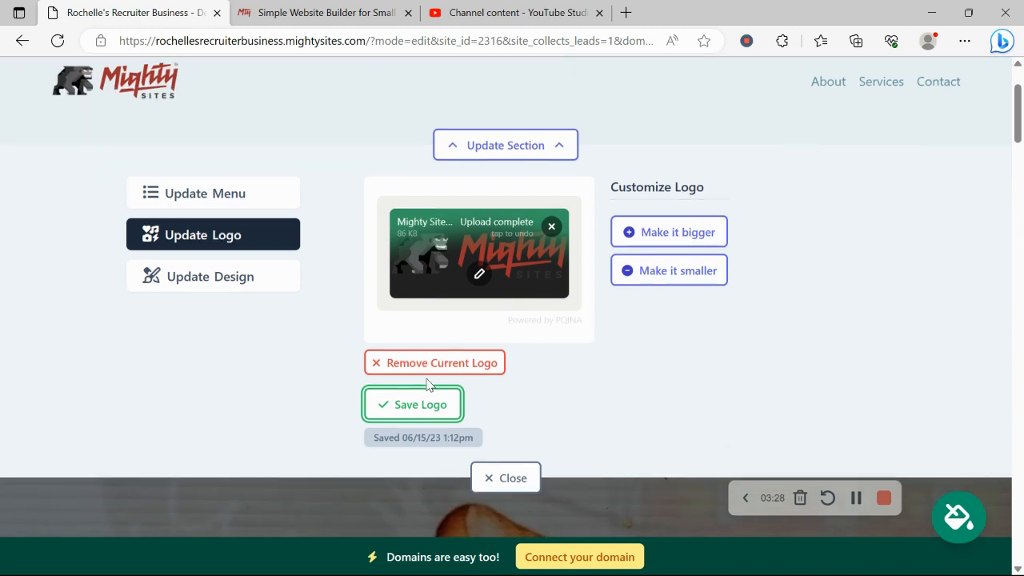
{"action": "left_click", "coordinate": [507, 407]}
{"action": "scroll", "coordinate": [439, 217], "scroll_direction": "up", "scroll_amount": 3}
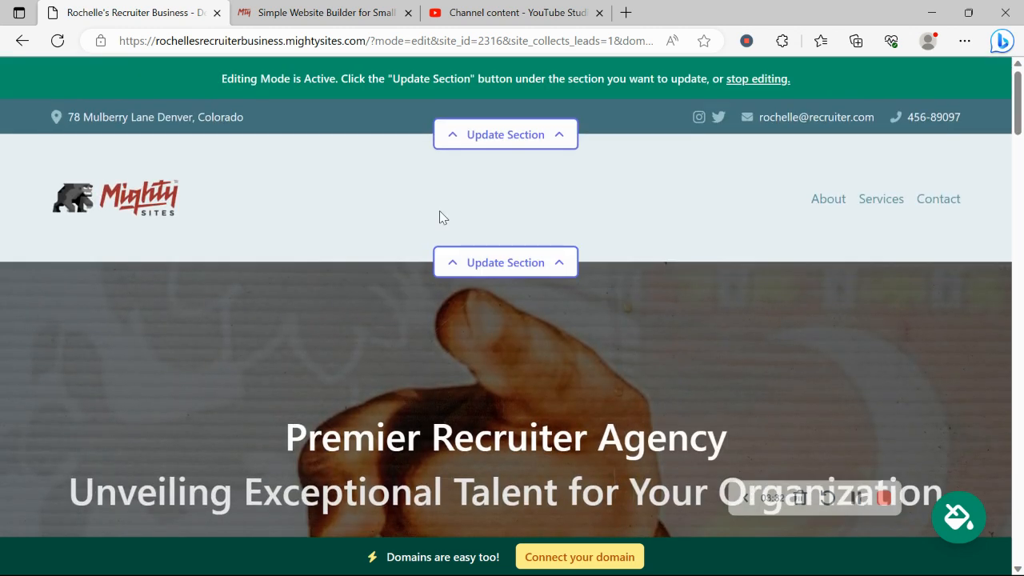
Step: Preview the navy and other colour themes, then save the bright blue theme
{"action": "scroll", "coordinate": [439, 210], "scroll_direction": "down", "scroll_amount": 10}
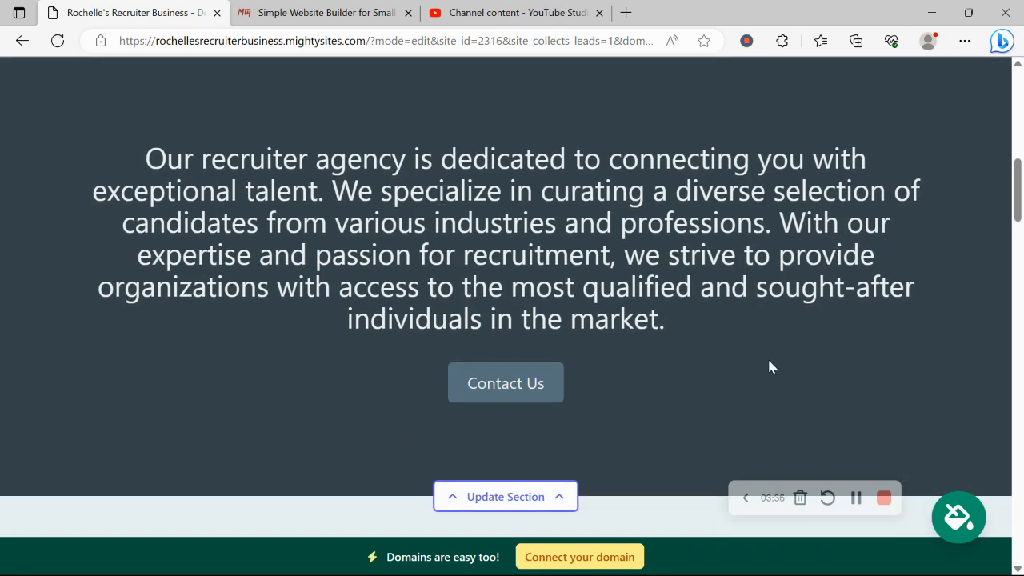
{"action": "left_click", "coordinate": [964, 519]}
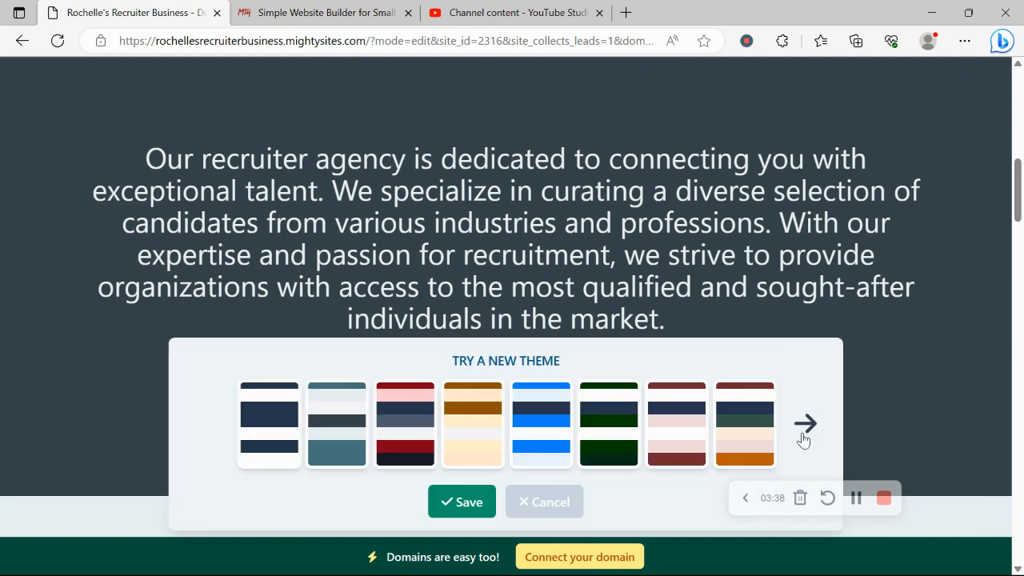
{"action": "left_click", "coordinate": [249, 449]}
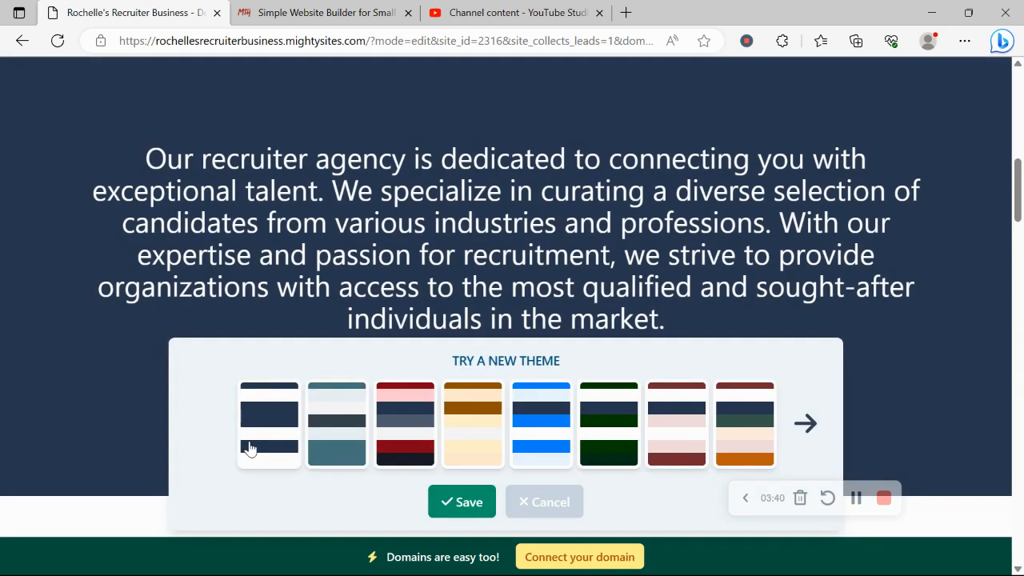
{"action": "left_click", "coordinate": [404, 412]}
{"action": "left_click", "coordinate": [549, 400]}
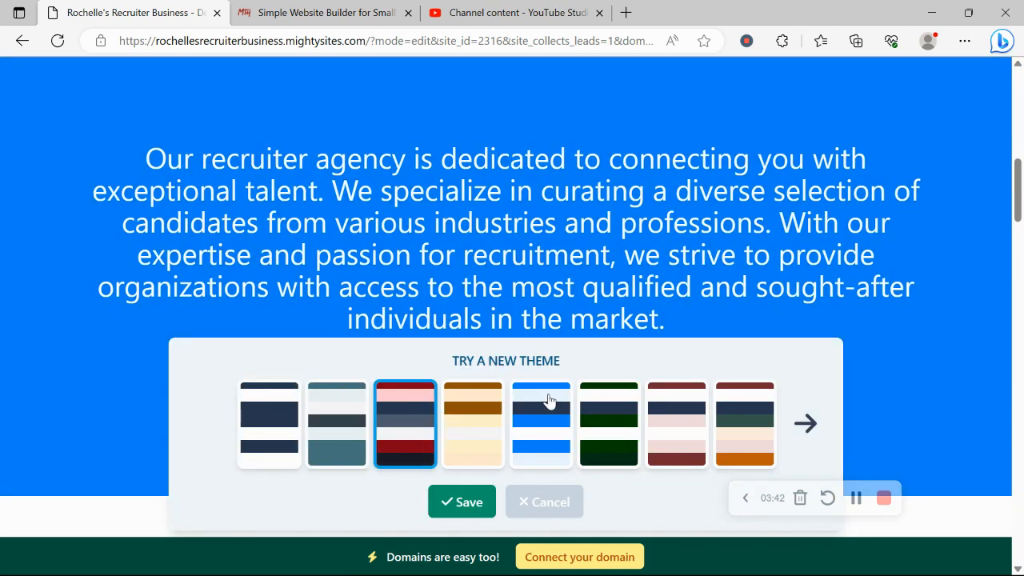
{"action": "left_click", "coordinate": [462, 502]}
{"action": "scroll", "coordinate": [461, 499], "scroll_direction": "up", "scroll_amount": 6}
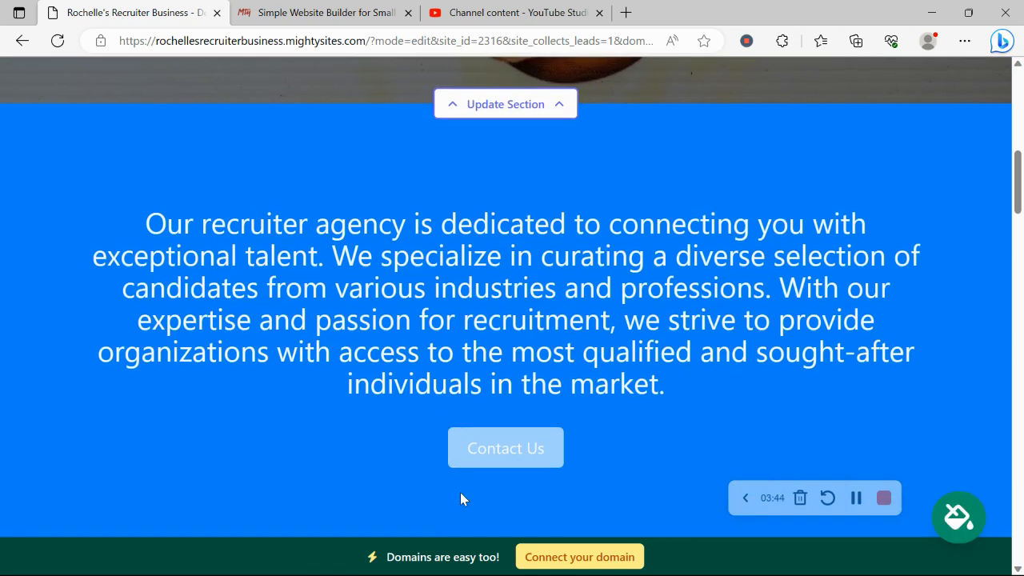
{"action": "scroll", "coordinate": [461, 493], "scroll_direction": "down", "scroll_amount": 4}
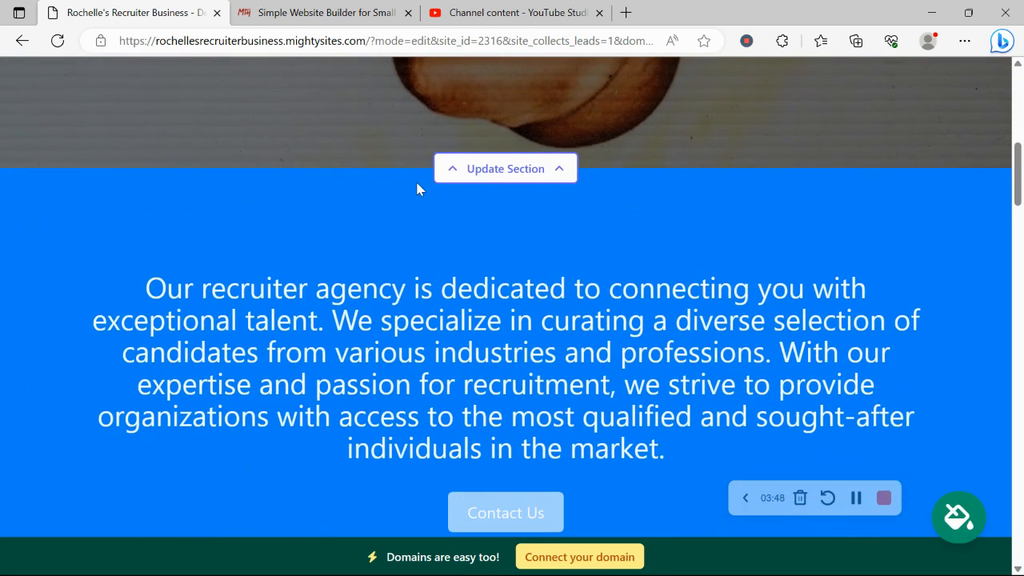
Step: Open the hero's image options, browse the stock photo library, then return to all photo options
{"action": "left_click", "coordinate": [548, 169]}
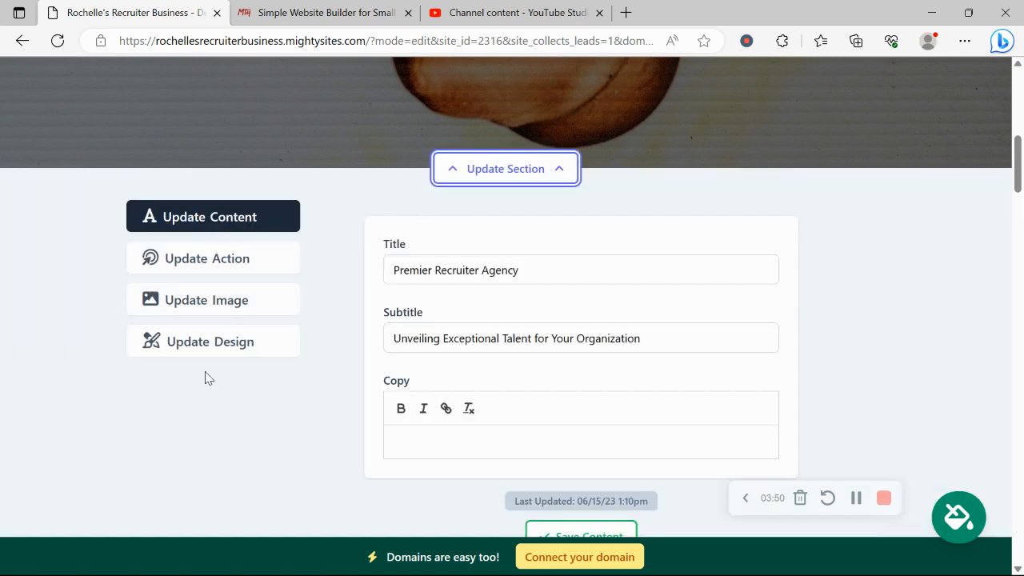
{"action": "left_click", "coordinate": [272, 300]}
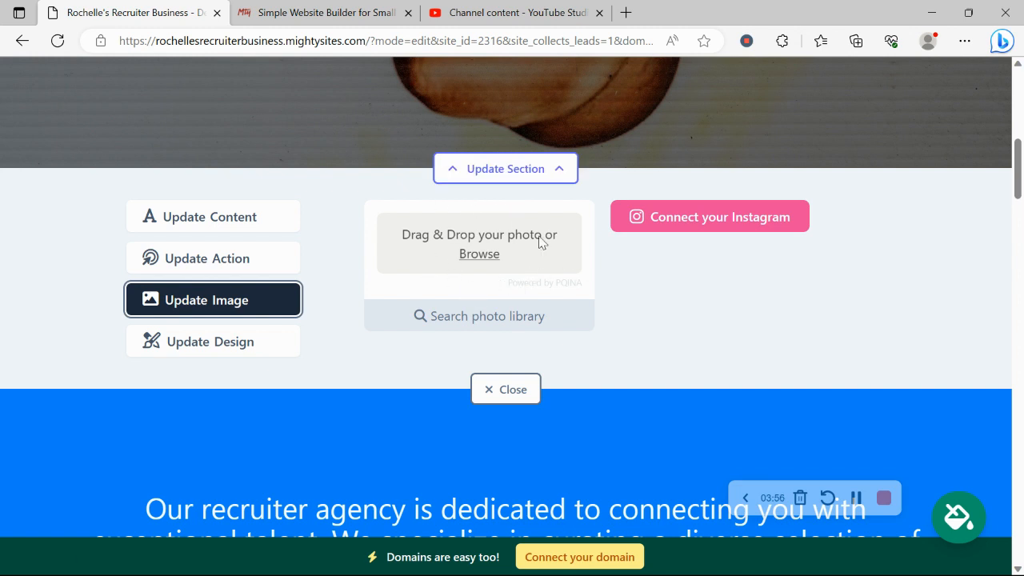
{"action": "left_click", "coordinate": [509, 316]}
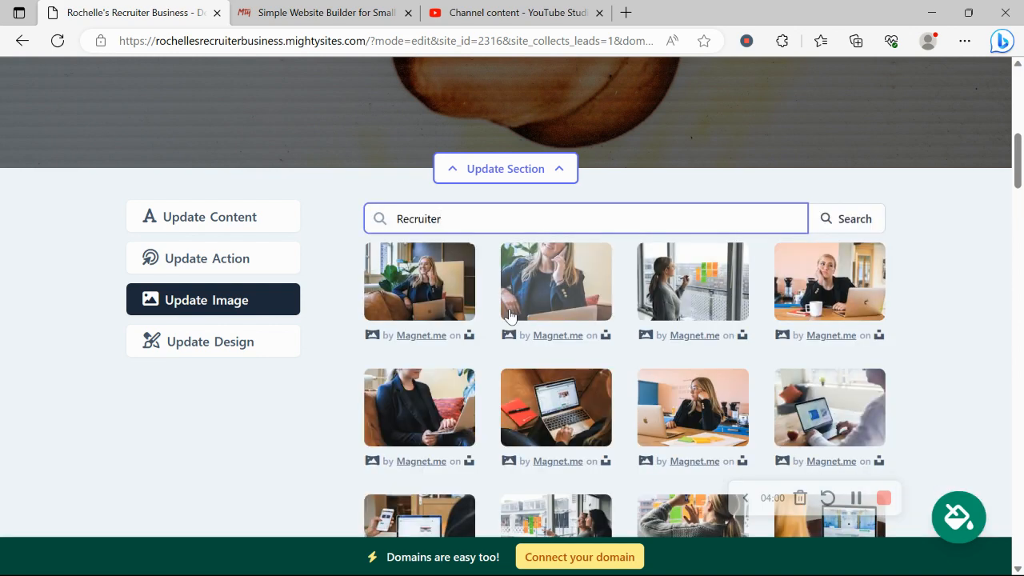
{"action": "scroll", "coordinate": [978, 211], "scroll_direction": "down", "scroll_amount": 4}
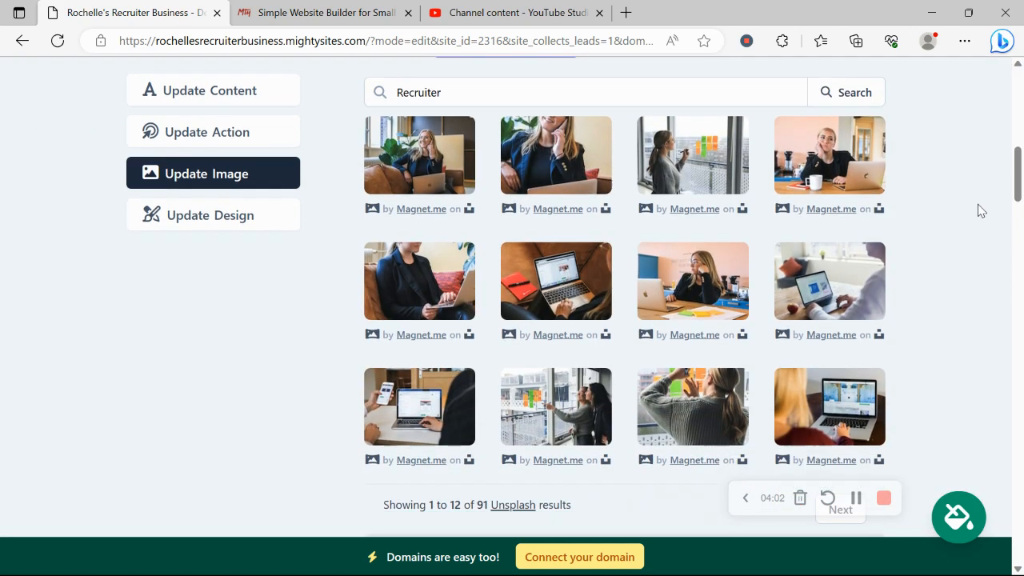
{"action": "left_click", "coordinate": [640, 396]}
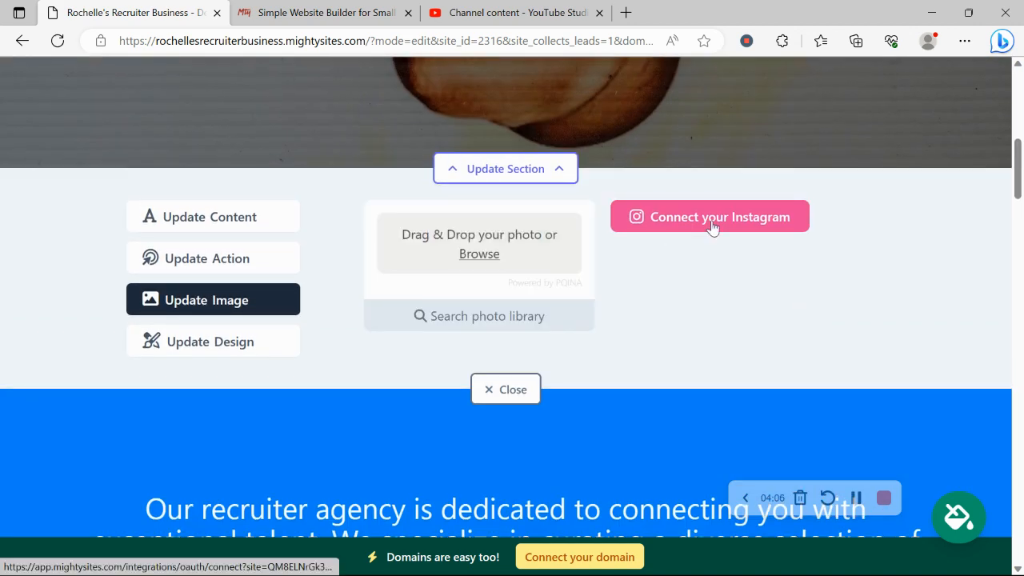
Step: Connect Instagram, accept the cookie prompt and allow Mighty Sites access to the account
{"action": "left_click", "coordinate": [712, 227]}
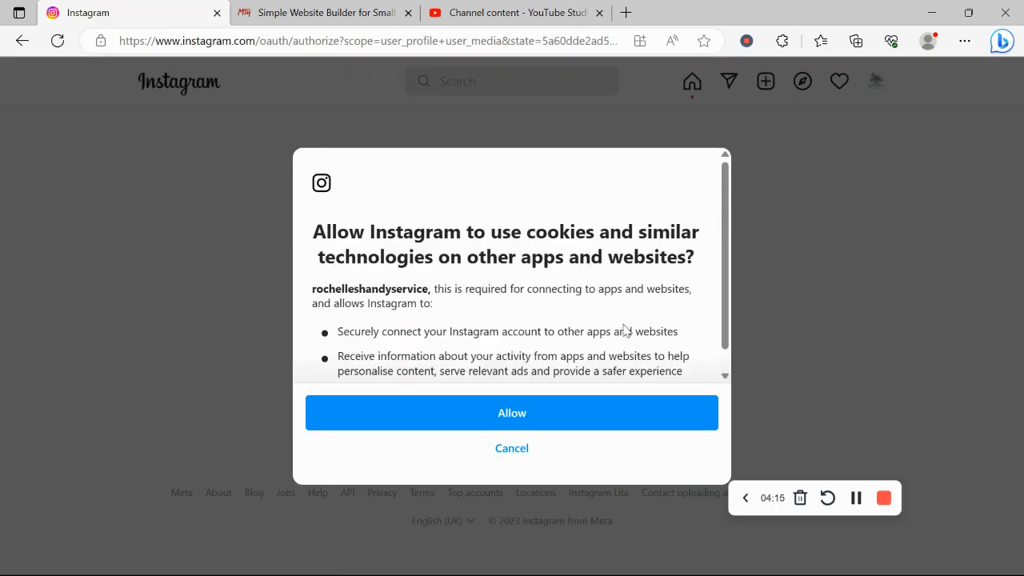
{"action": "left_click", "coordinate": [630, 421]}
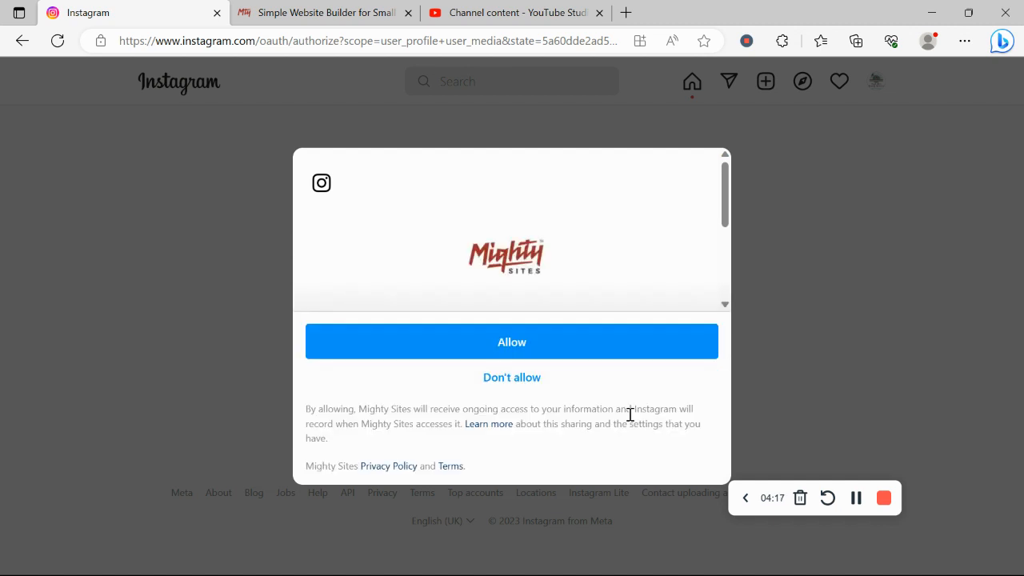
{"action": "left_click", "coordinate": [572, 351]}
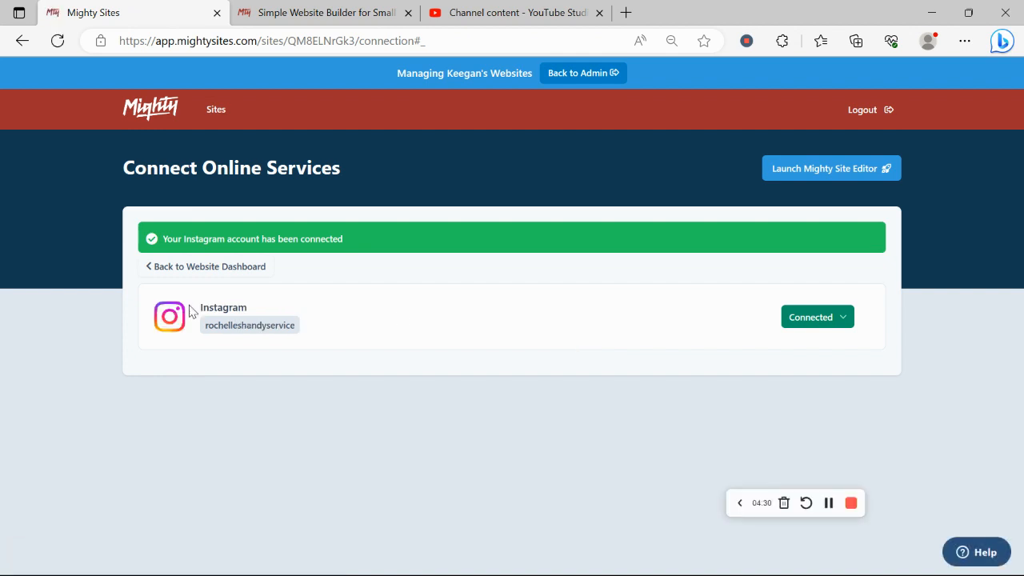
Step: Return to the website dashboard and reopen the recruiter site in the editor
{"action": "left_click", "coordinate": [152, 274]}
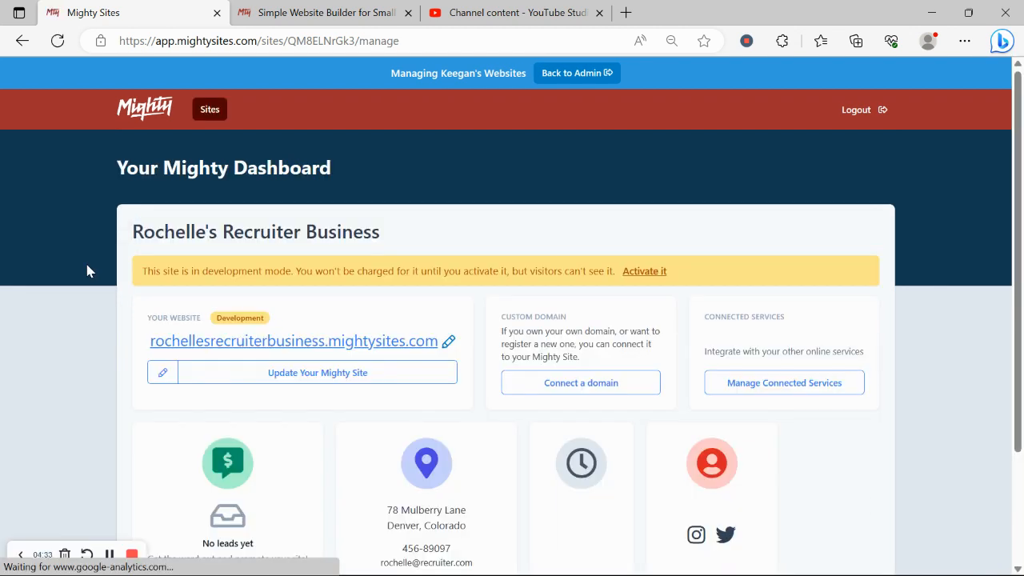
{"action": "left_click", "coordinate": [300, 376]}
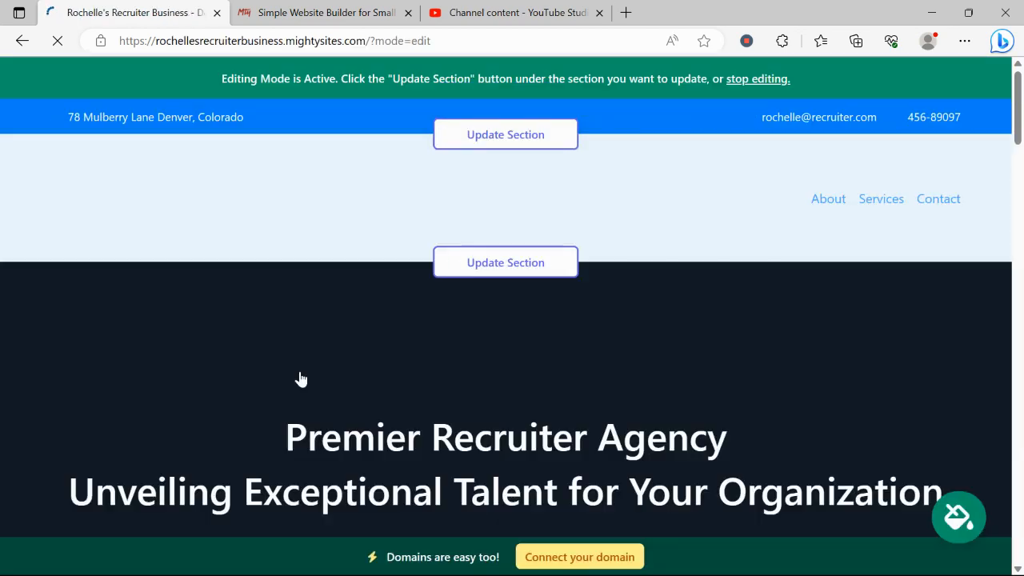
{"action": "scroll", "coordinate": [301, 379], "scroll_direction": "down", "scroll_amount": 10}
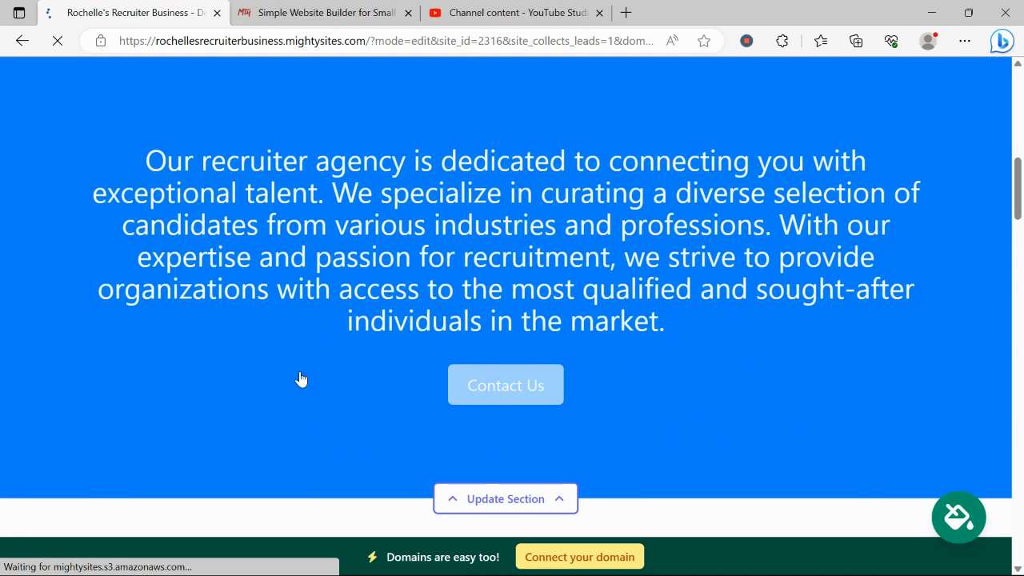
{"action": "scroll", "coordinate": [301, 378], "scroll_direction": "down", "scroll_amount": 15}
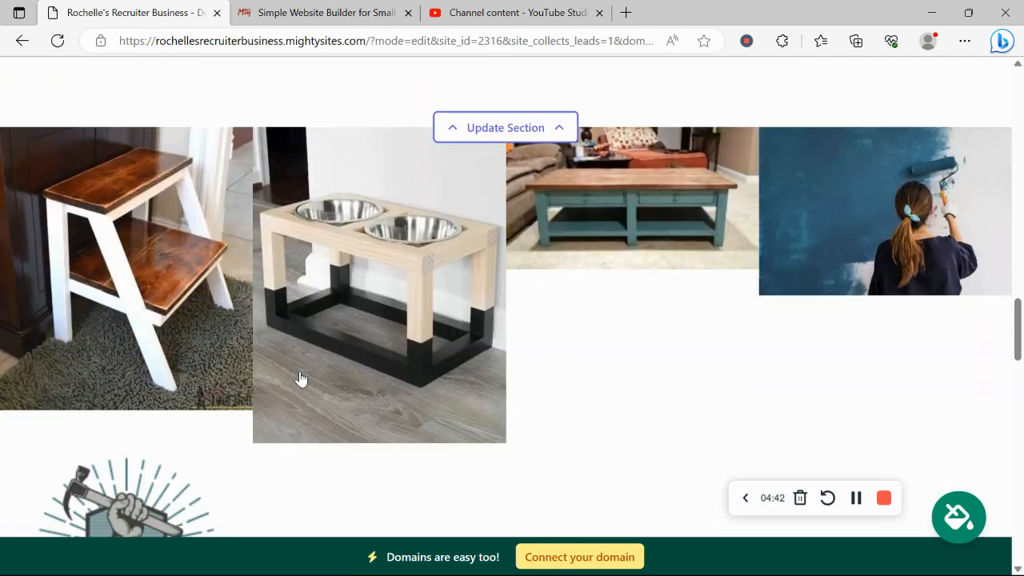
{"action": "scroll", "coordinate": [301, 378], "scroll_direction": "down", "scroll_amount": 1}
{"action": "scroll", "coordinate": [301, 378], "scroll_direction": "up", "scroll_amount": 1}
{"action": "scroll", "coordinate": [301, 378], "scroll_direction": "down", "scroll_amount": 2}
{"action": "scroll", "coordinate": [301, 378], "scroll_direction": "up", "scroll_amount": 2}
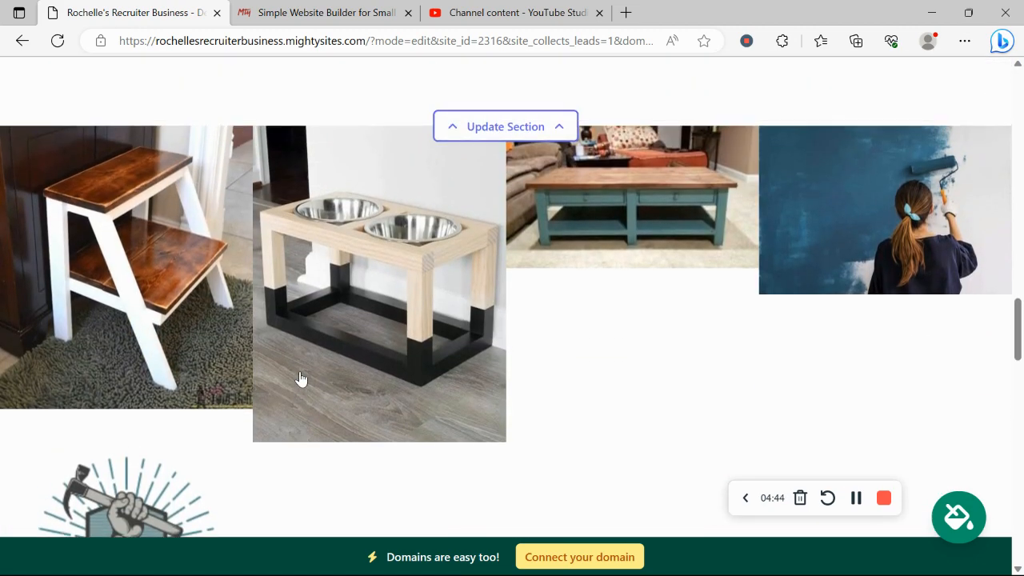
{"action": "scroll", "coordinate": [301, 379], "scroll_direction": "up", "scroll_amount": 1}
{"action": "scroll", "coordinate": [301, 378], "scroll_direction": "down", "scroll_amount": 5}
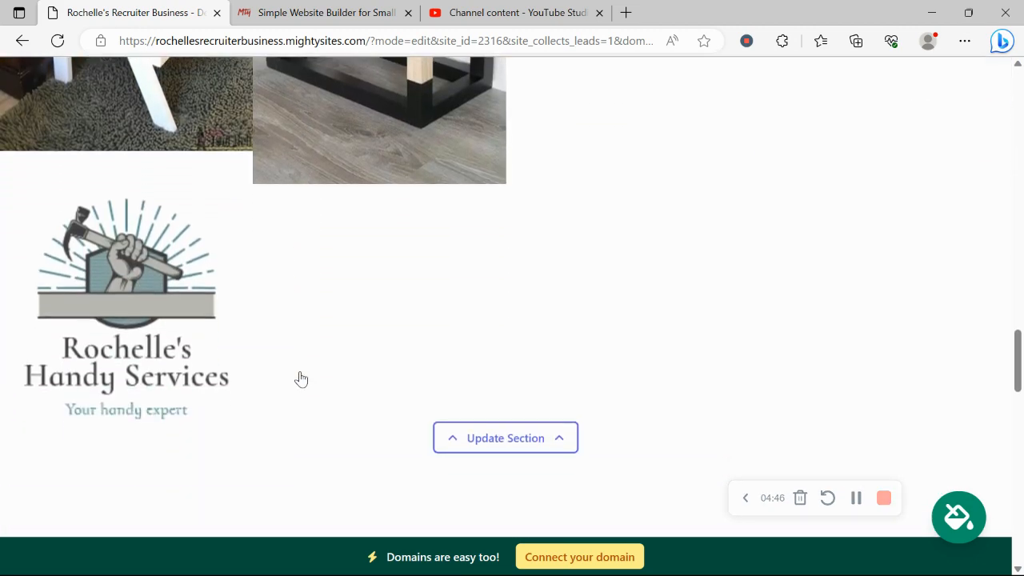
{"action": "scroll", "coordinate": [300, 379], "scroll_direction": "up", "scroll_amount": 4}
{"action": "scroll", "coordinate": [301, 378], "scroll_direction": "down", "scroll_amount": 4}
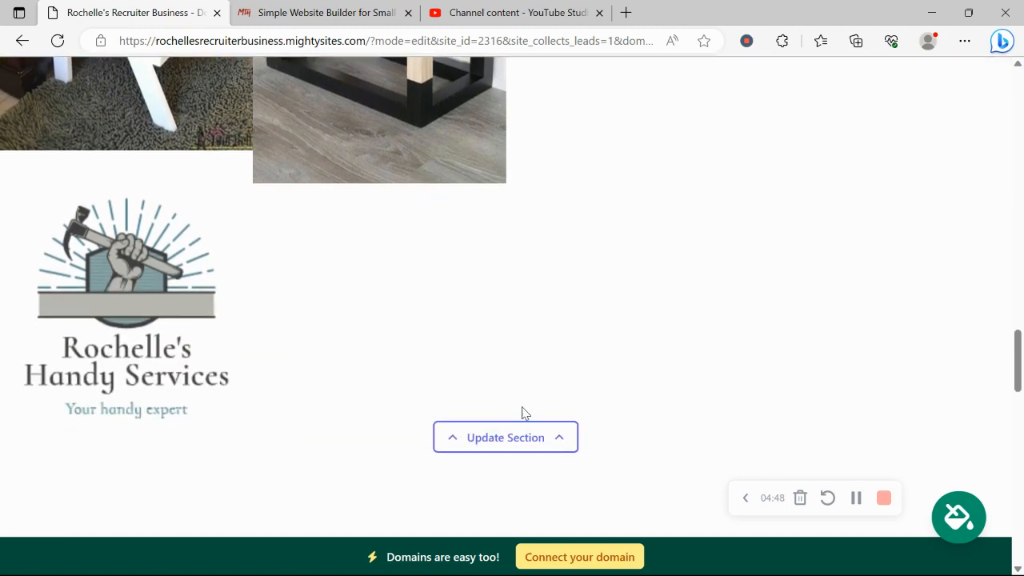
{"action": "scroll", "coordinate": [480, 303], "scroll_direction": "up", "scroll_amount": 1}
{"action": "scroll", "coordinate": [480, 303], "scroll_direction": "up", "scroll_amount": 10}
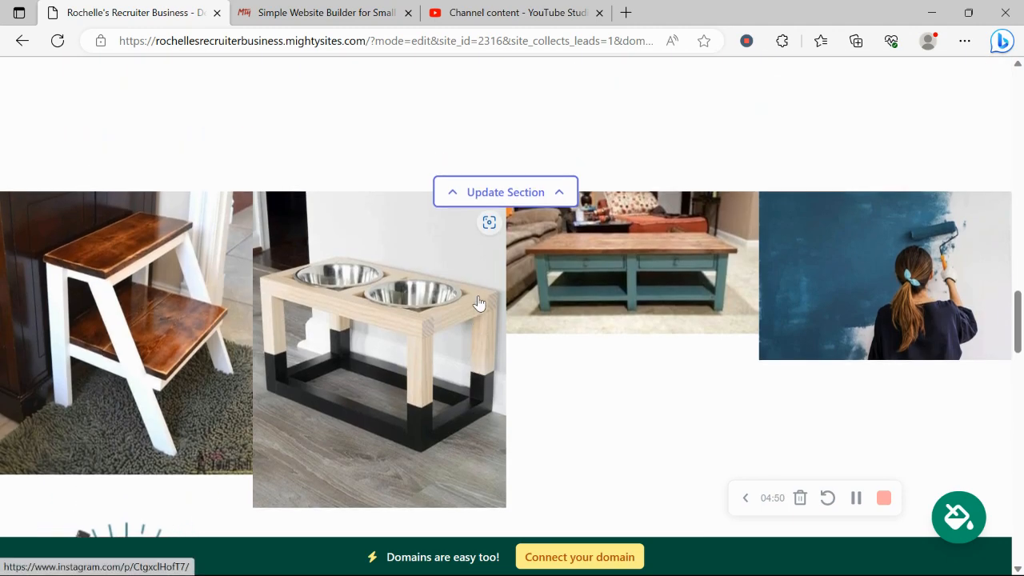
{"action": "scroll", "coordinate": [479, 296], "scroll_direction": "up", "scroll_amount": 10}
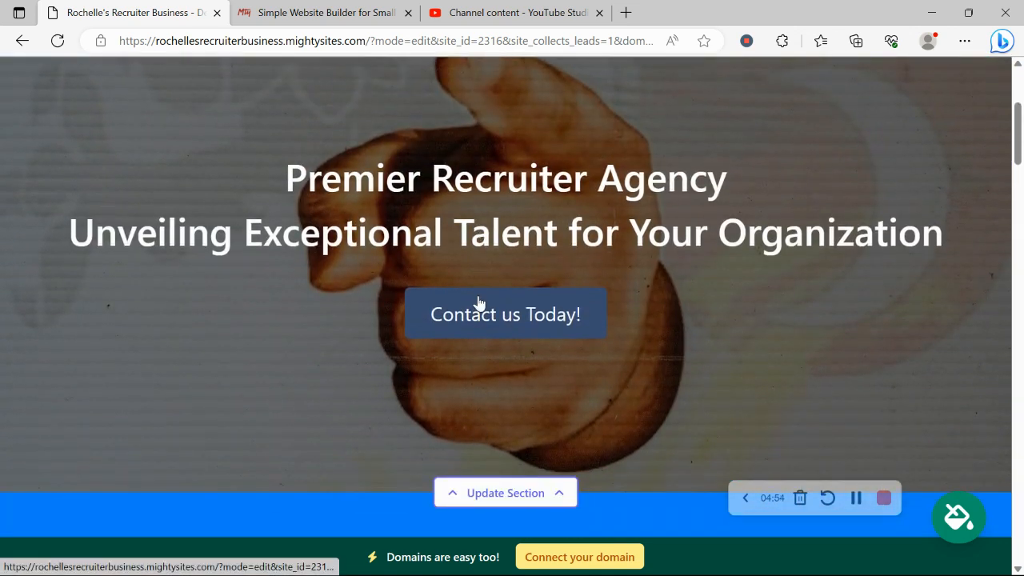
{"action": "scroll", "coordinate": [479, 302], "scroll_direction": "down", "scroll_amount": 3}
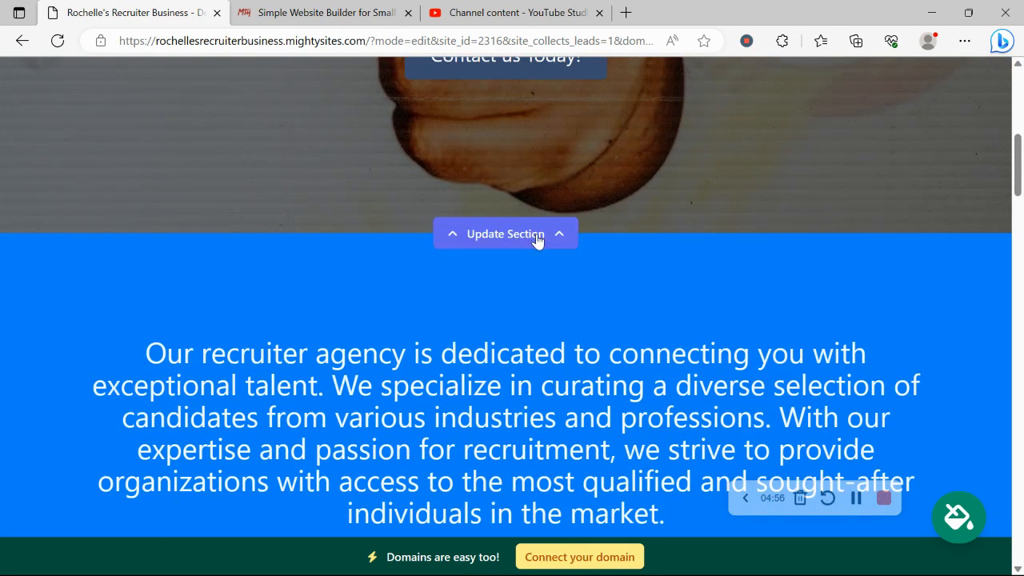
Step: Review the hero button's link, cancelling so it still points to the Lead Form section
{"action": "left_click", "coordinate": [537, 242]}
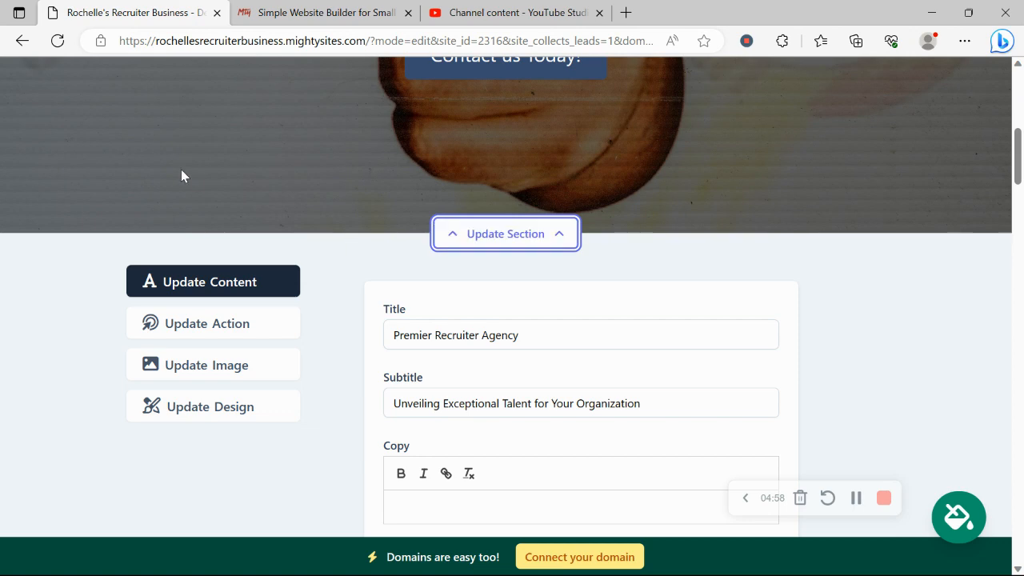
{"action": "scroll", "coordinate": [182, 172], "scroll_direction": "down", "scroll_amount": 2}
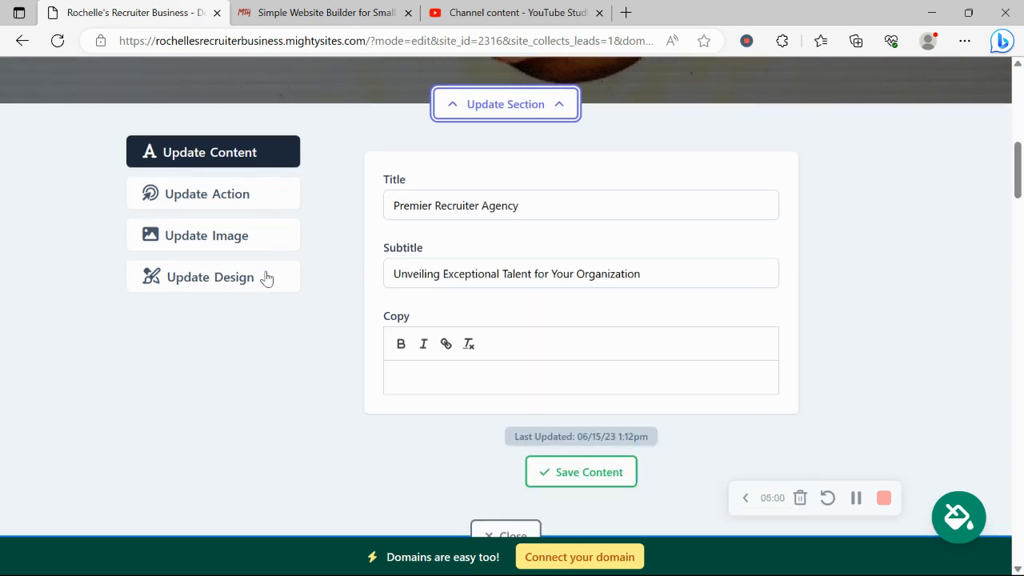
{"action": "left_click", "coordinate": [246, 204]}
{"action": "scroll", "coordinate": [505, 180], "scroll_direction": "up", "scroll_amount": 4}
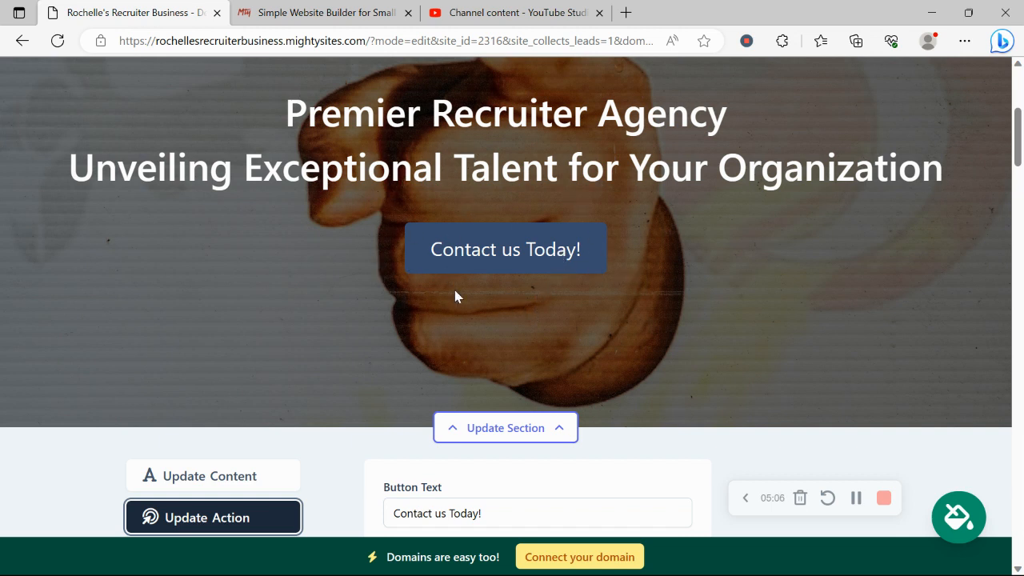
{"action": "scroll", "coordinate": [537, 290], "scroll_direction": "down", "scroll_amount": 3}
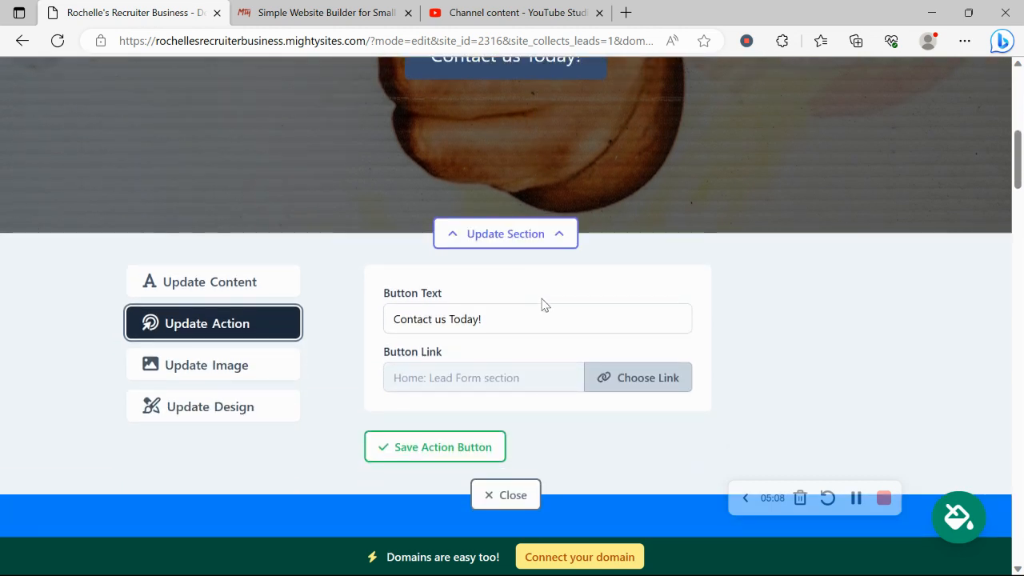
{"action": "left_click", "coordinate": [635, 376]}
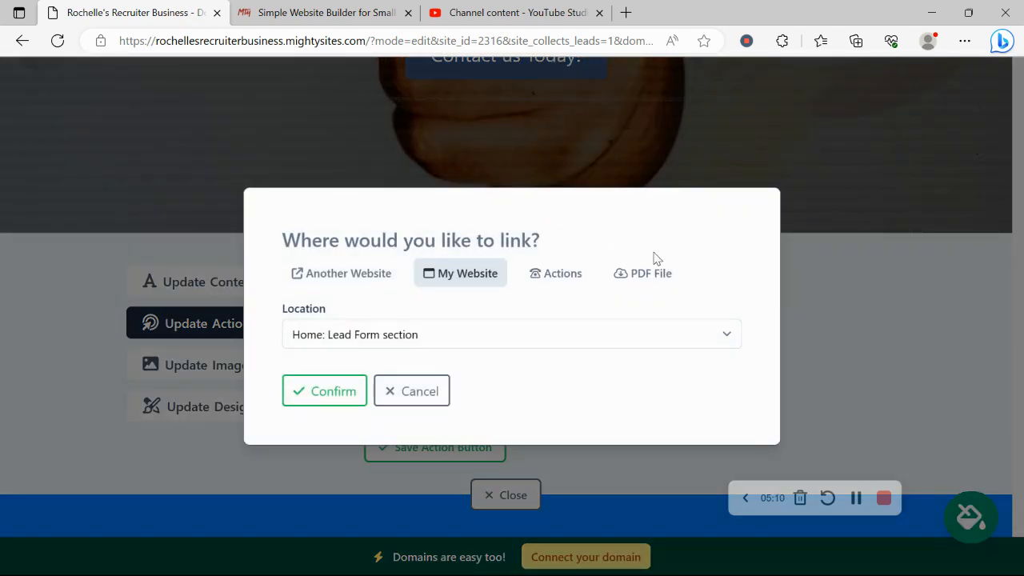
{"action": "left_click", "coordinate": [409, 389]}
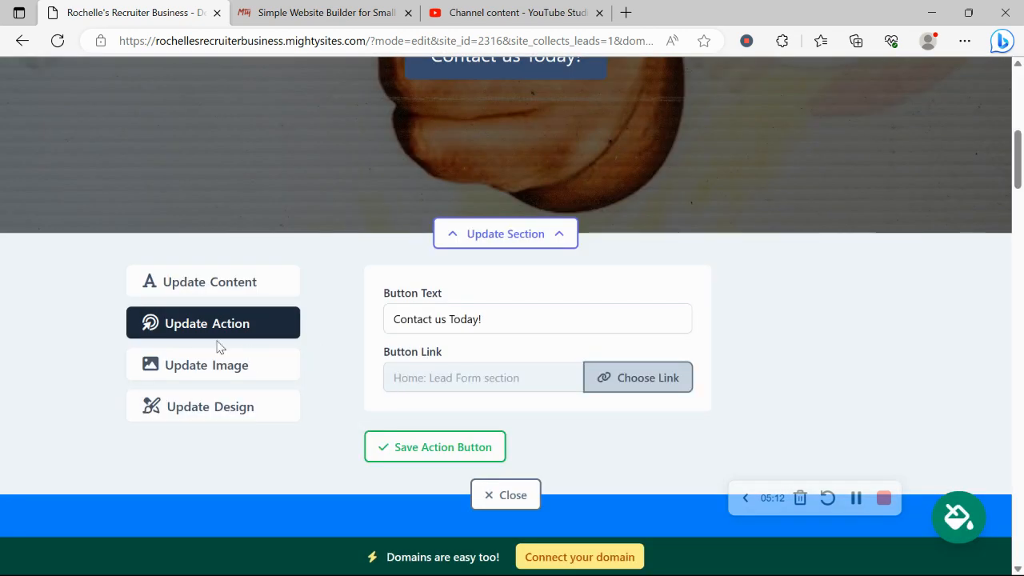
Step: Leave the hero title and subtitle unchanged and bring up the hero's layout and colour design options
{"action": "left_click", "coordinate": [254, 283]}
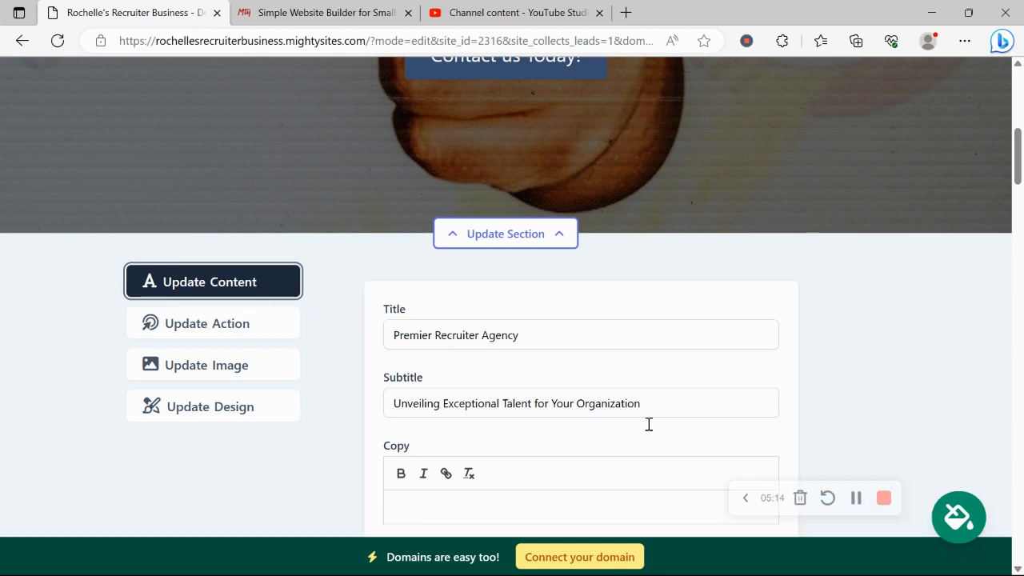
{"action": "left_click", "coordinate": [554, 317]}
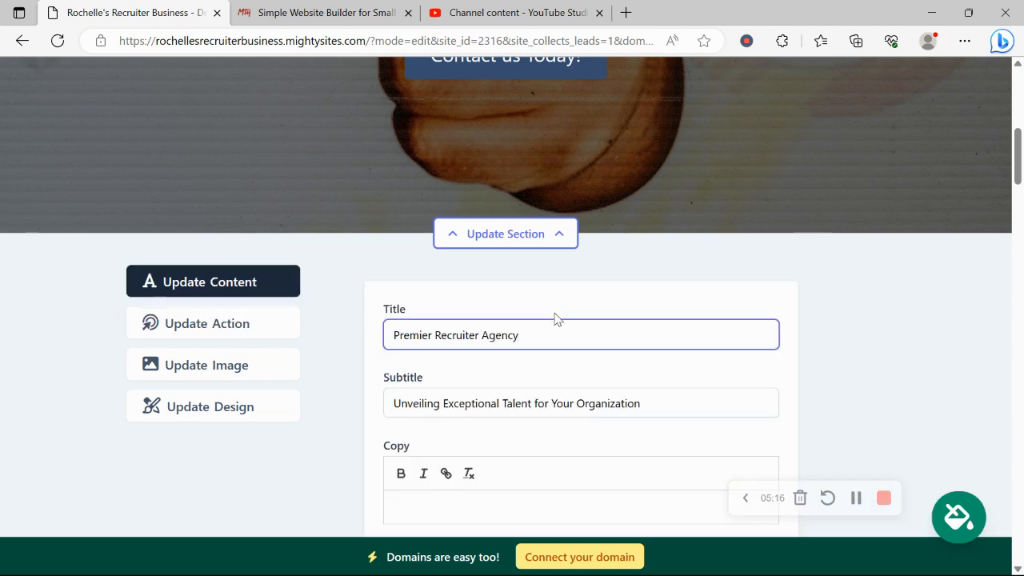
{"action": "left_click", "coordinate": [347, 300]}
{"action": "scroll", "coordinate": [347, 301], "scroll_direction": "down", "scroll_amount": 1}
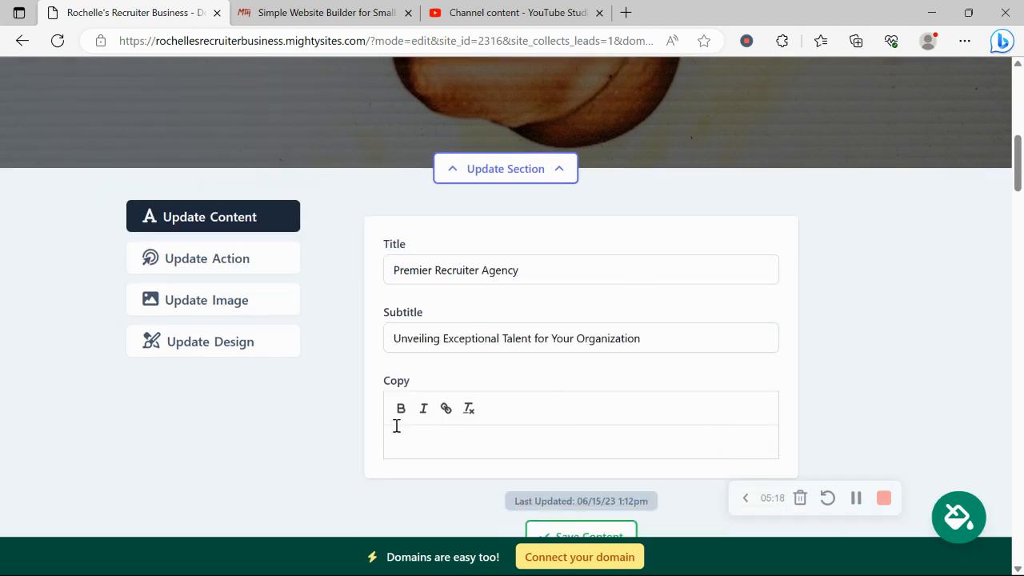
{"action": "left_click", "coordinate": [243, 351]}
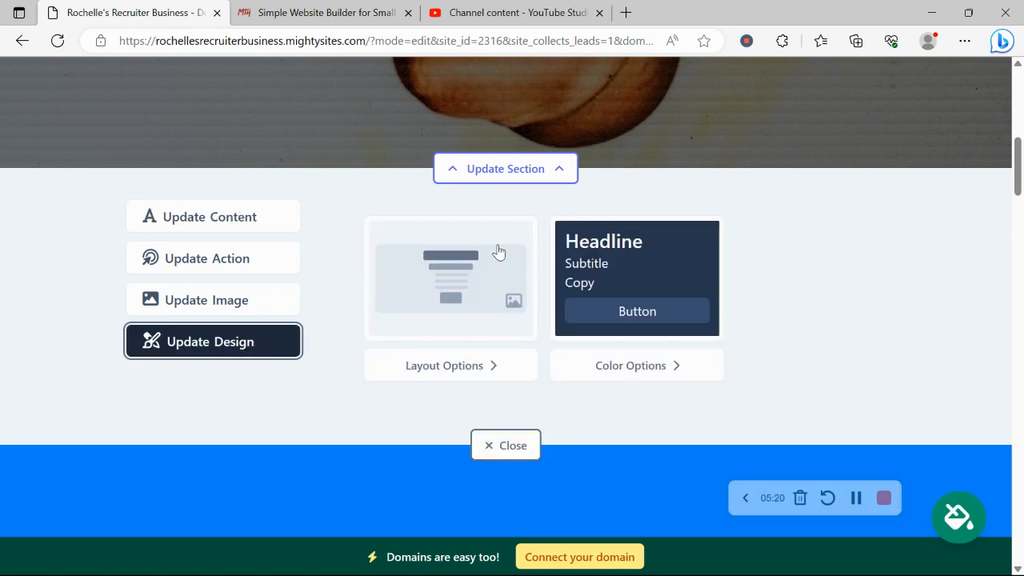
Step: Try the green colour theme on the hero section
{"action": "left_click", "coordinate": [640, 374]}
{"action": "scroll", "coordinate": [469, 232], "scroll_direction": "down", "scroll_amount": 4}
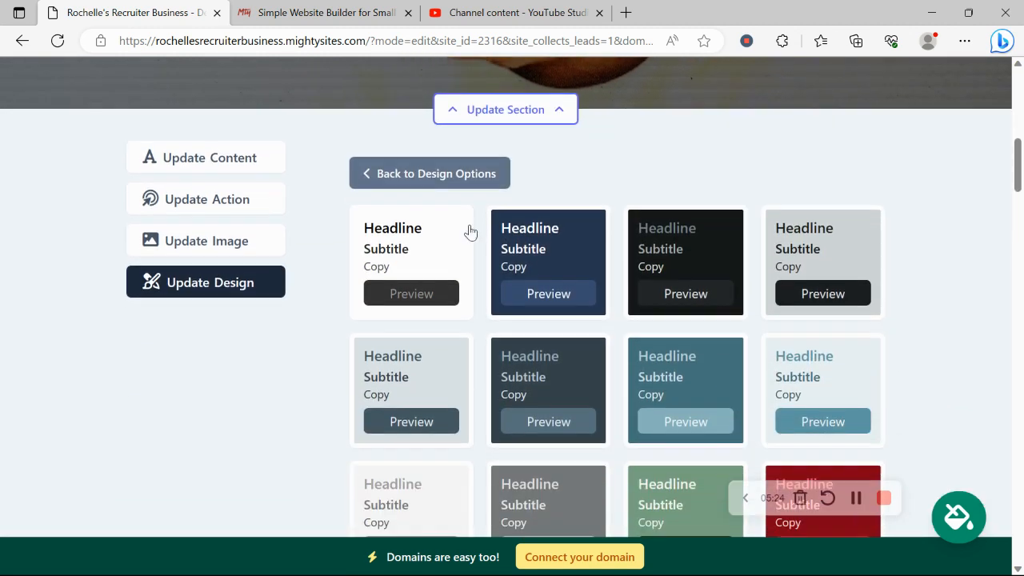
{"action": "scroll", "coordinate": [470, 232], "scroll_direction": "up", "scroll_amount": 2}
{"action": "scroll", "coordinate": [469, 232], "scroll_direction": "up", "scroll_amount": 2}
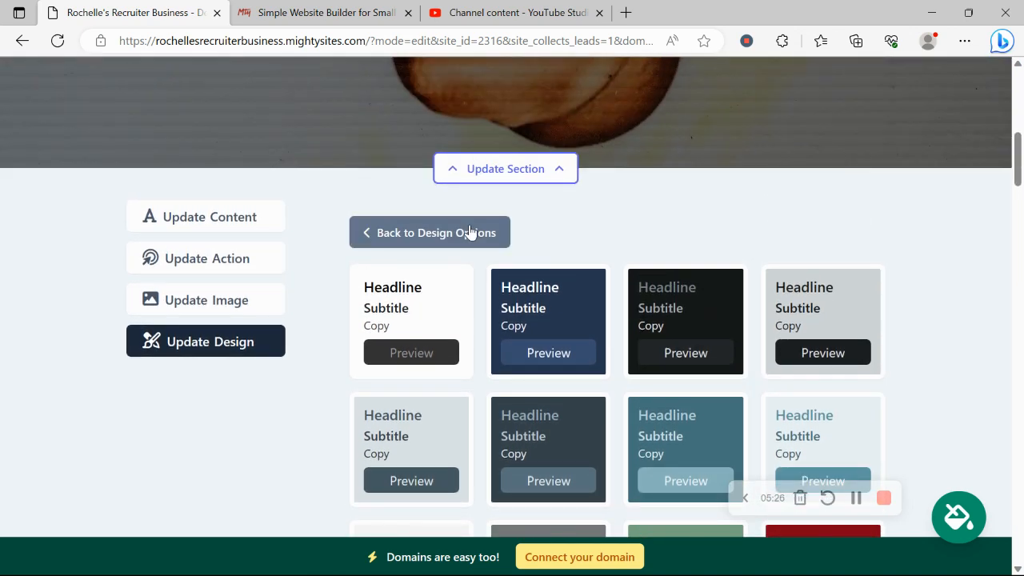
{"action": "scroll", "coordinate": [469, 232], "scroll_direction": "down", "scroll_amount": 4}
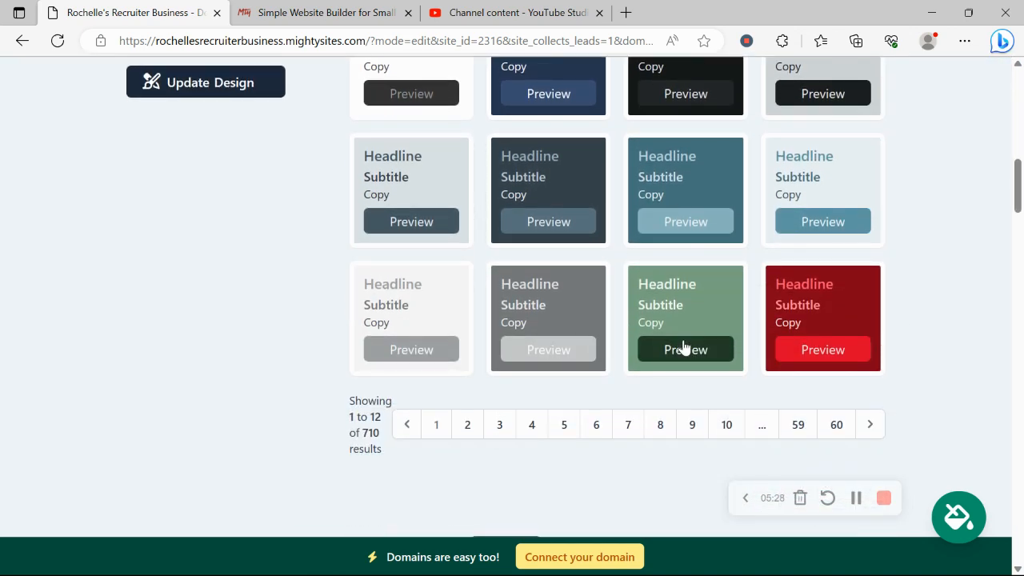
{"action": "left_click", "coordinate": [618, 272]}
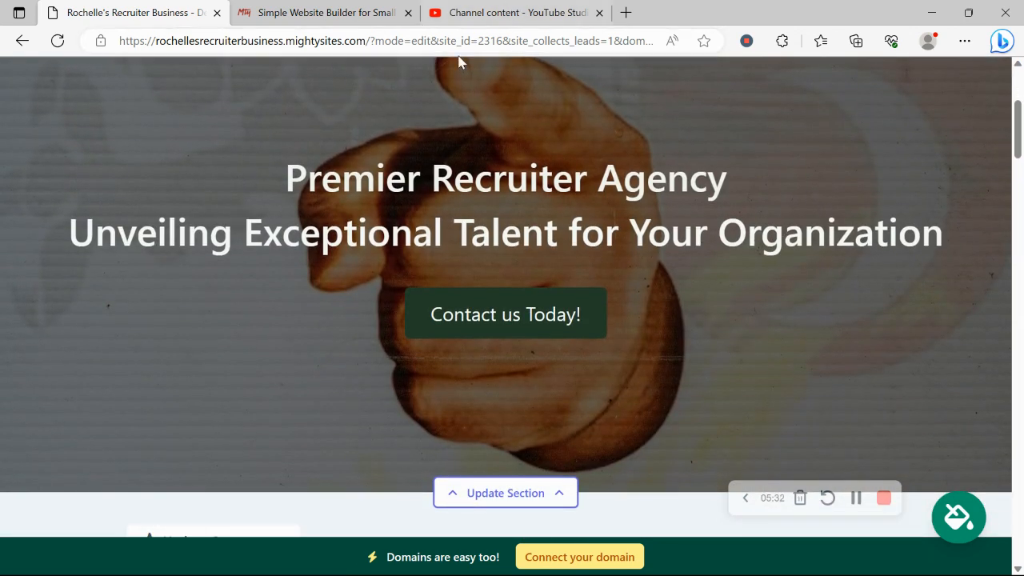
Step: Apply and save the dark navy colour theme for the whole site
{"action": "scroll", "coordinate": [459, 62], "scroll_direction": "down", "scroll_amount": 4}
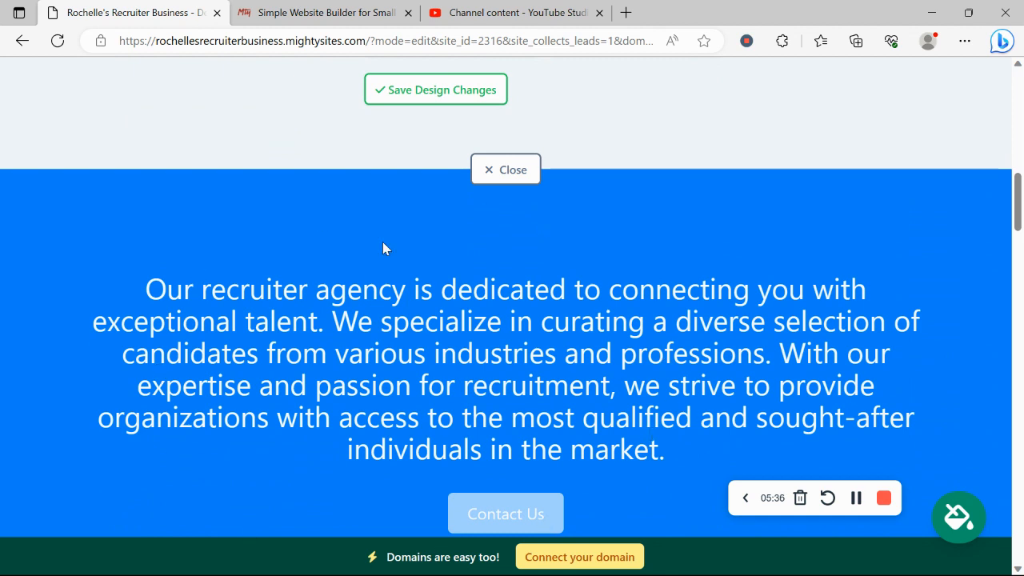
{"action": "left_click", "coordinate": [952, 520]}
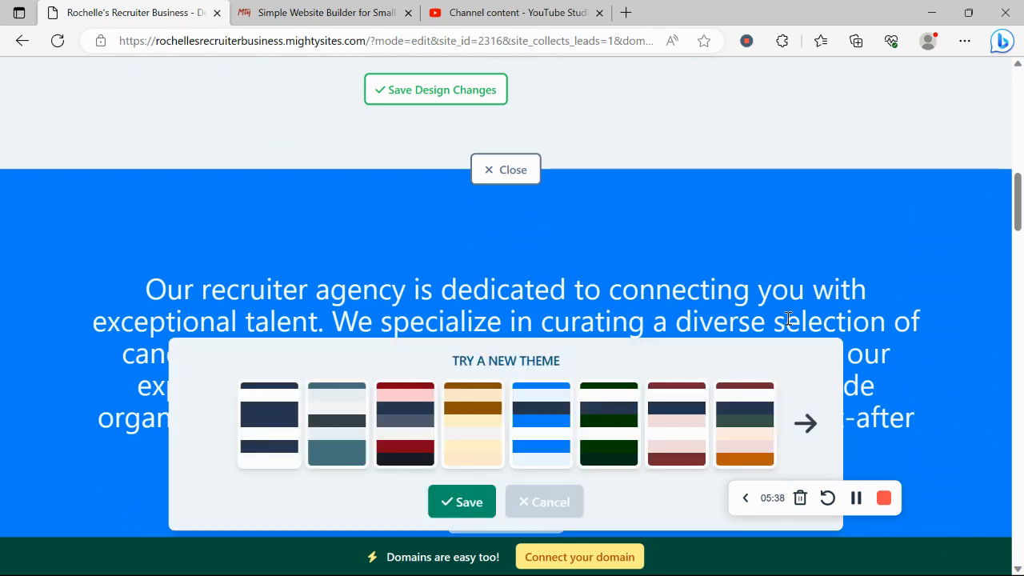
{"action": "left_click", "coordinate": [281, 432]}
{"action": "left_click", "coordinate": [468, 500]}
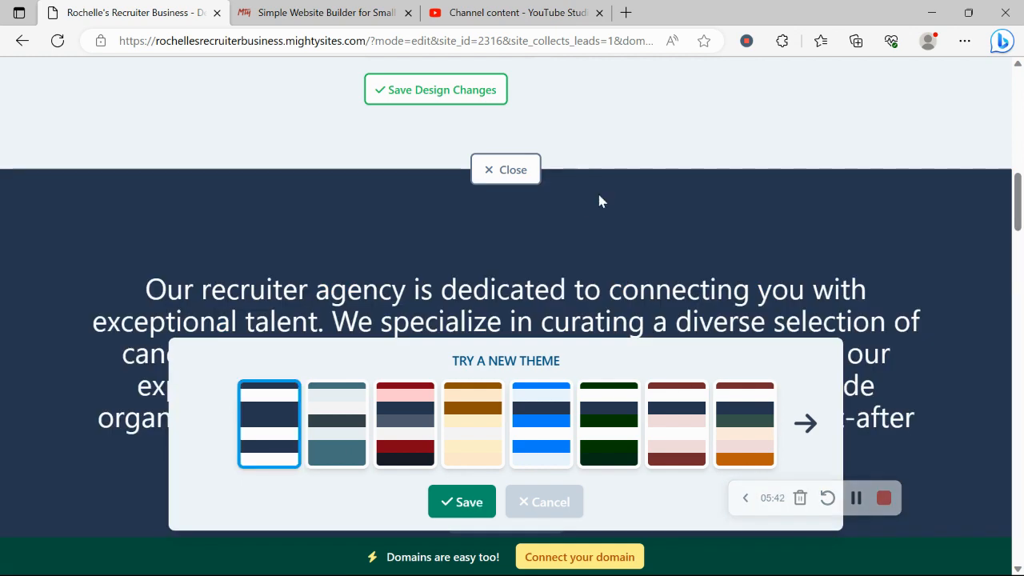
{"action": "scroll", "coordinate": [599, 200], "scroll_direction": "up", "scroll_amount": 8}
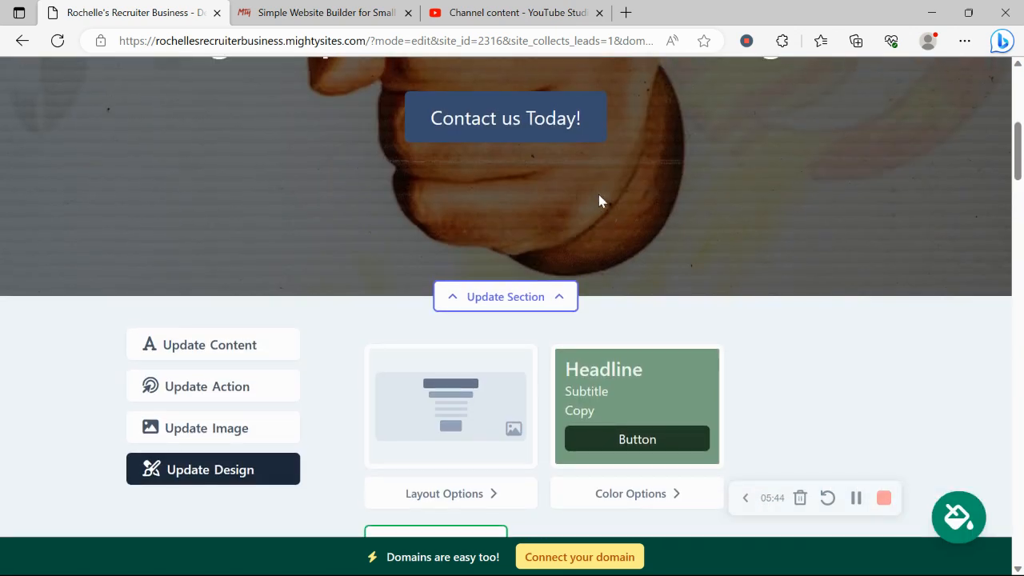
{"action": "scroll", "coordinate": [348, 189], "scroll_direction": "down", "scroll_amount": 4}
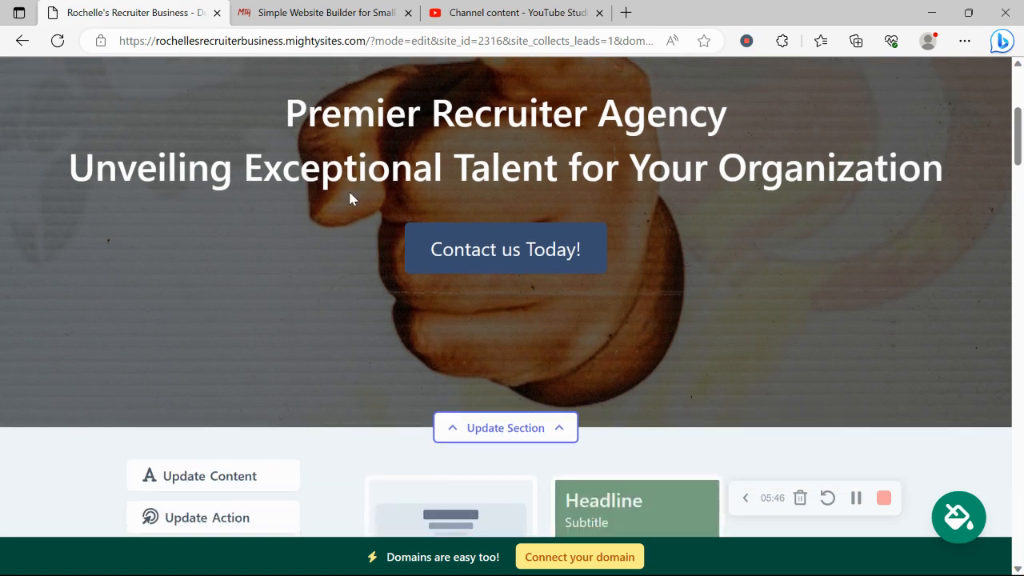
{"action": "left_click", "coordinate": [408, 373]}
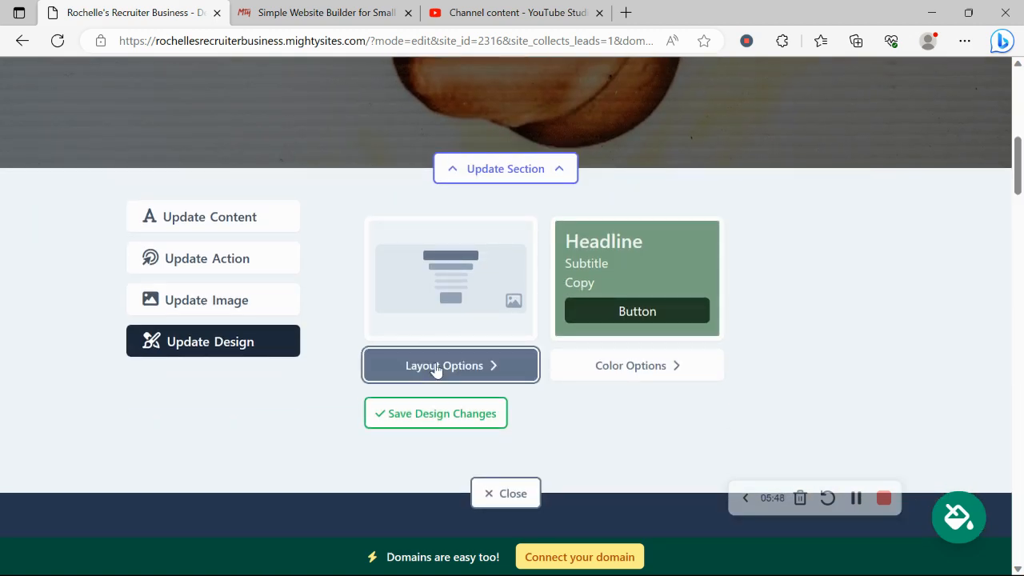
{"action": "left_click", "coordinate": [531, 308]}
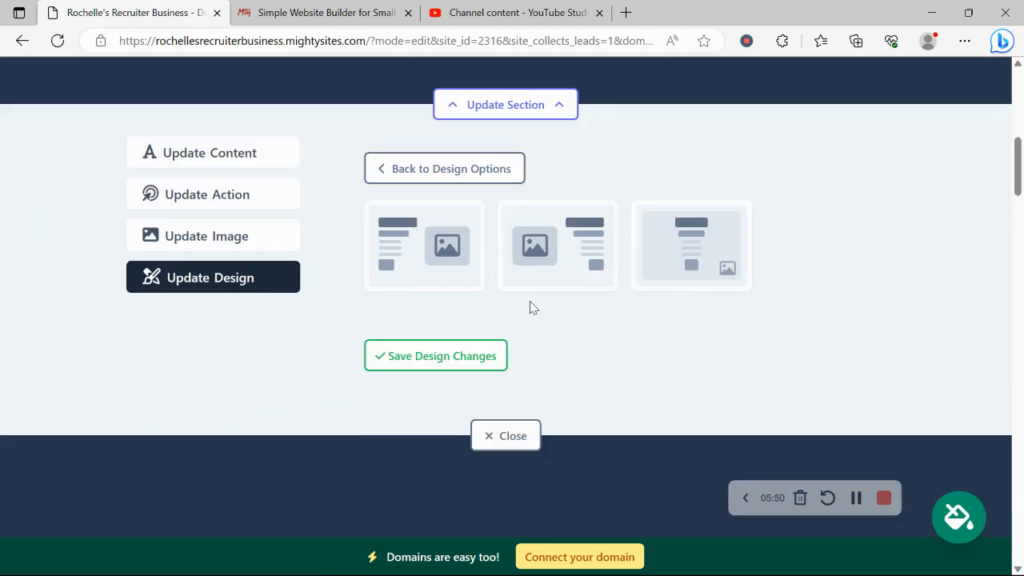
{"action": "left_click", "coordinate": [439, 267]}
{"action": "scroll", "coordinate": [439, 267], "scroll_direction": "up", "scroll_amount": 4}
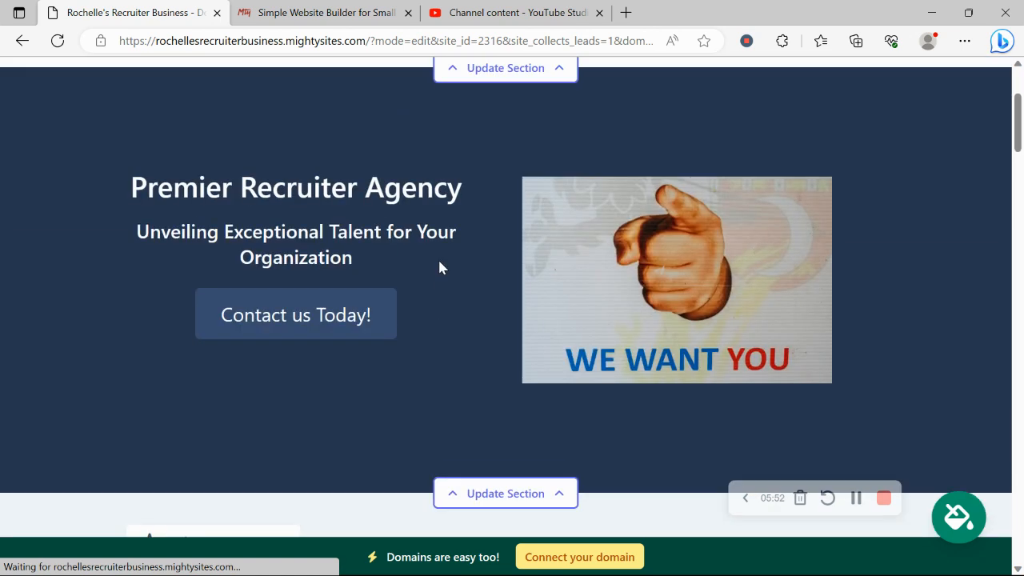
{"action": "scroll", "coordinate": [703, 165], "scroll_direction": "down", "scroll_amount": 4}
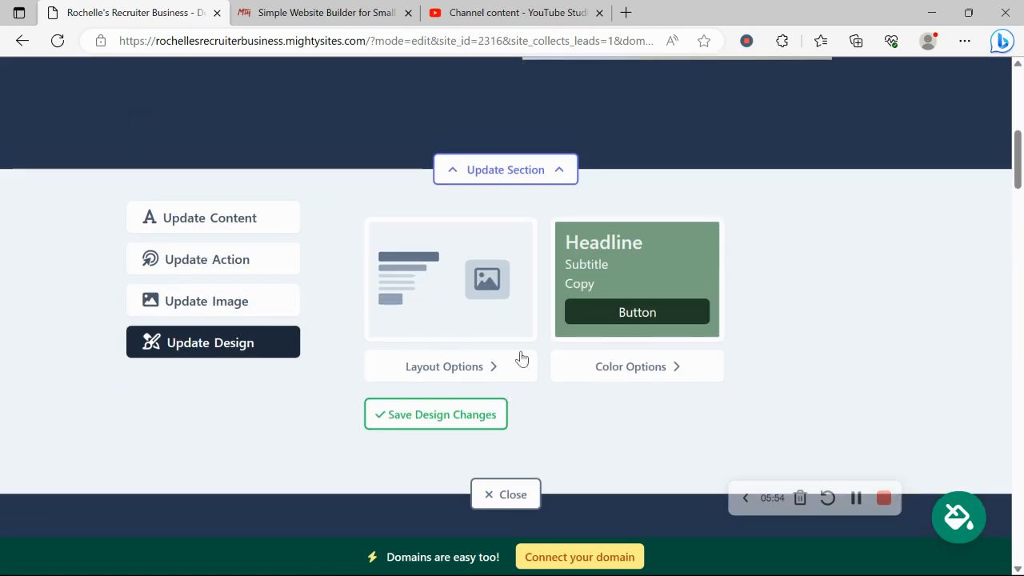
{"action": "left_click", "coordinate": [491, 366]}
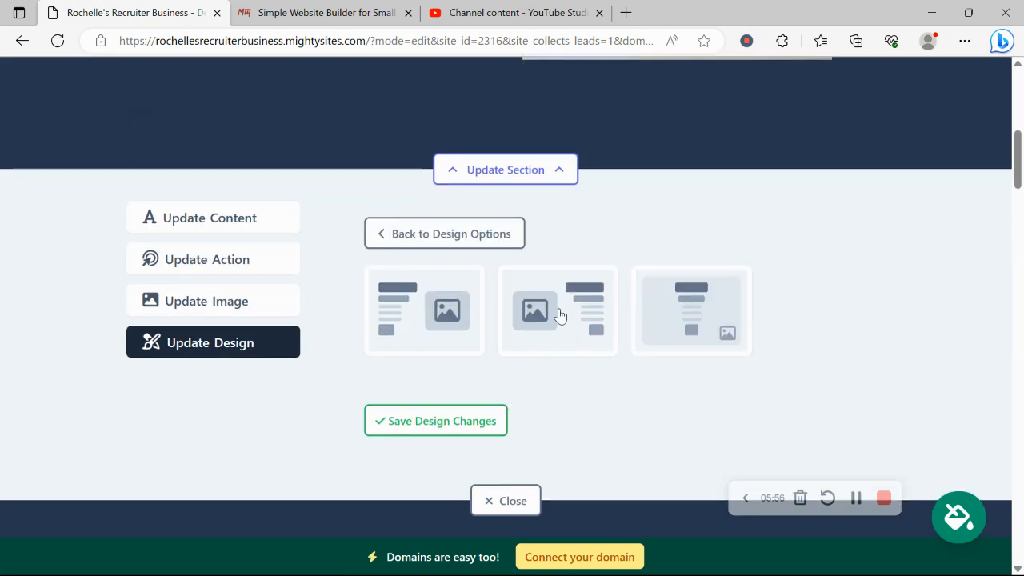
{"action": "left_click", "coordinate": [530, 268]}
{"action": "scroll", "coordinate": [530, 258], "scroll_direction": "up", "scroll_amount": 3}
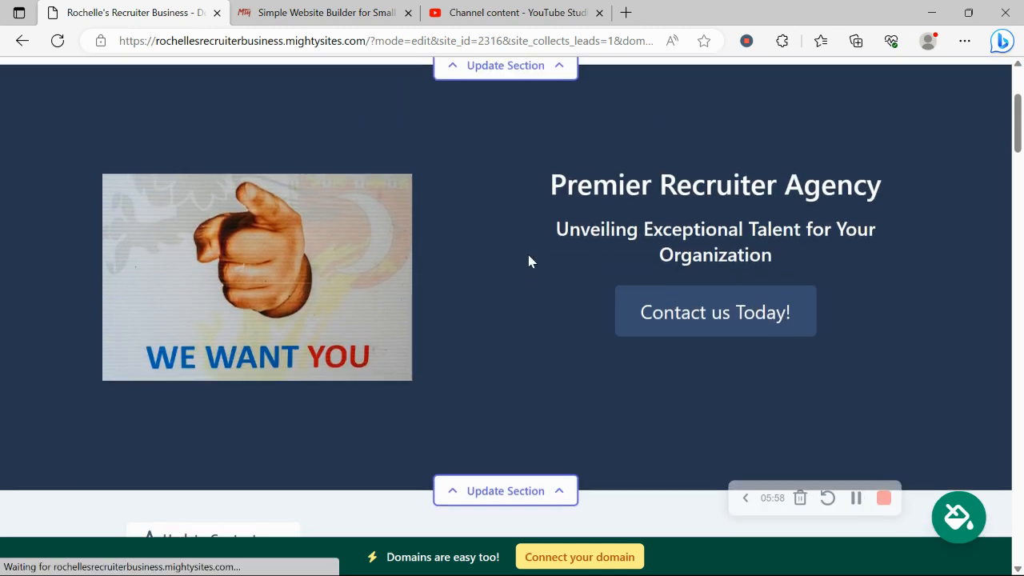
{"action": "scroll", "coordinate": [531, 258], "scroll_direction": "down", "scroll_amount": 3}
{"action": "left_click", "coordinate": [434, 430]}
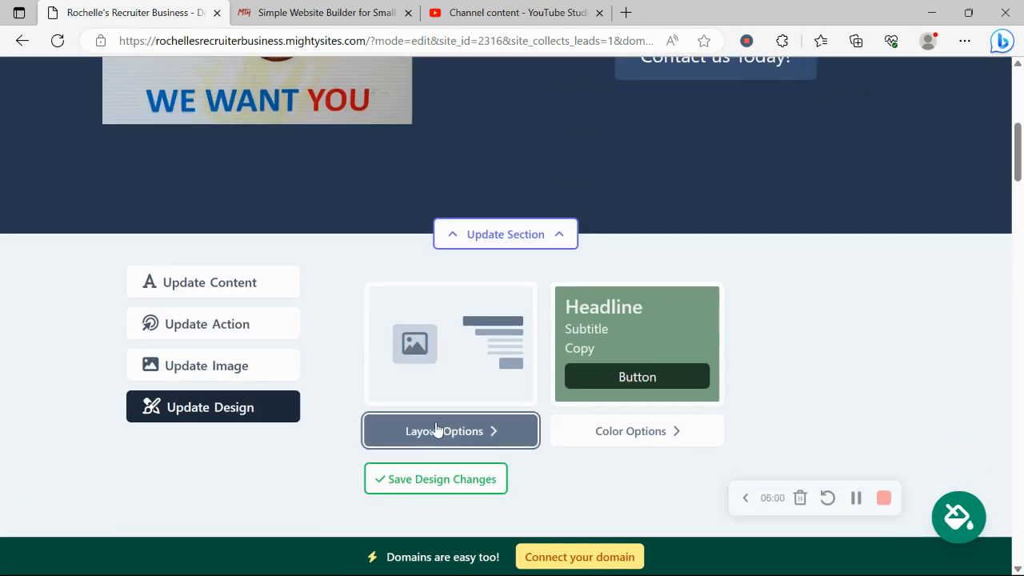
{"action": "left_click", "coordinate": [700, 382]}
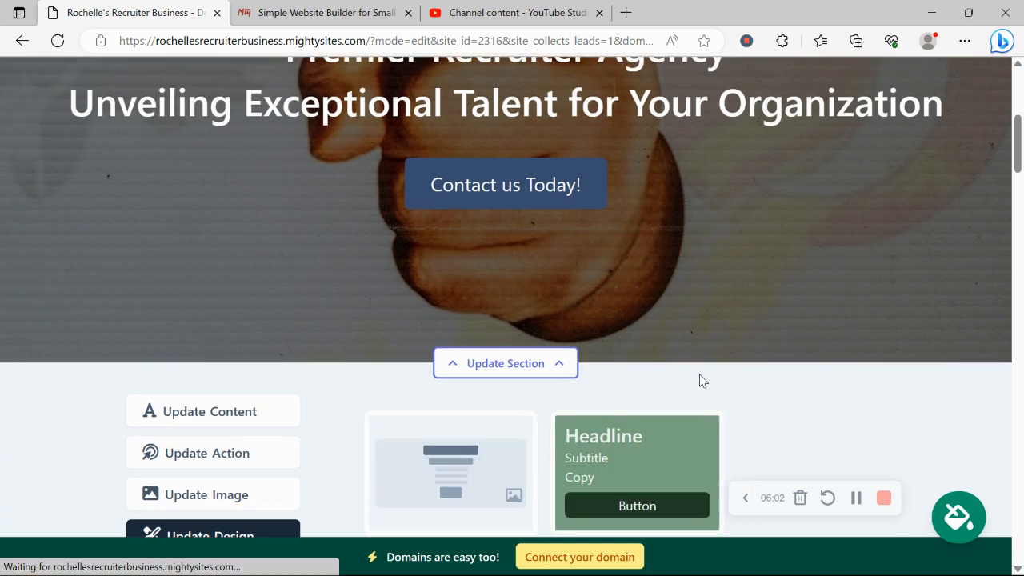
{"action": "scroll", "coordinate": [700, 374], "scroll_direction": "down", "scroll_amount": 5}
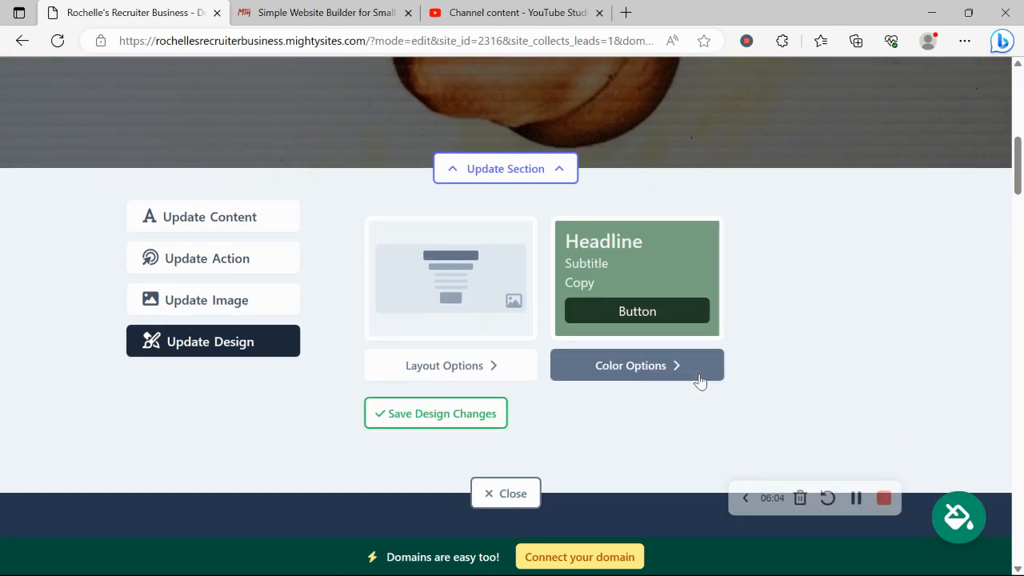
Step: Browse the linked Instagram photos for the hero, then close the editor keeping the pointing-hand image
{"action": "left_click", "coordinate": [234, 298]}
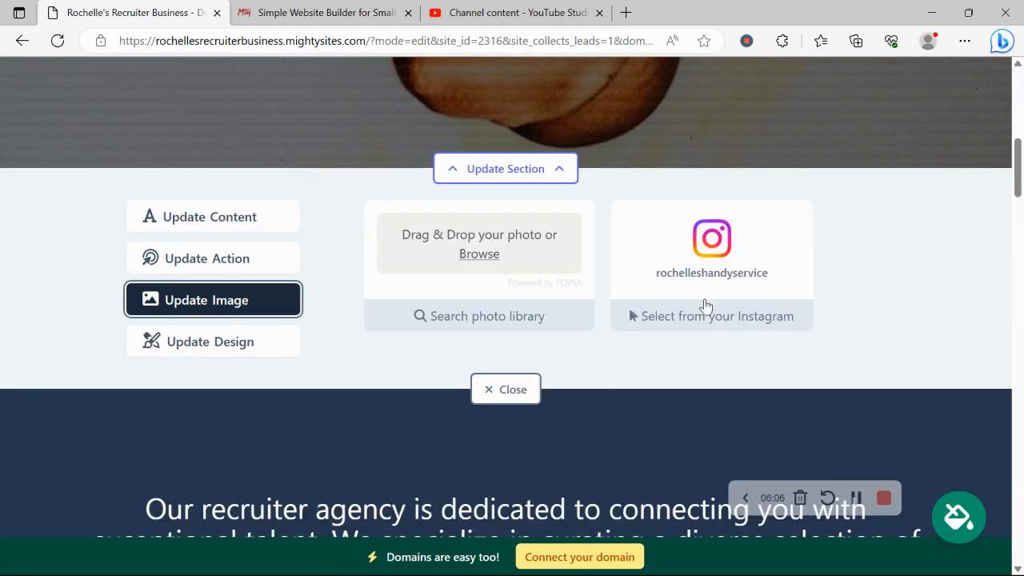
{"action": "left_click", "coordinate": [736, 320]}
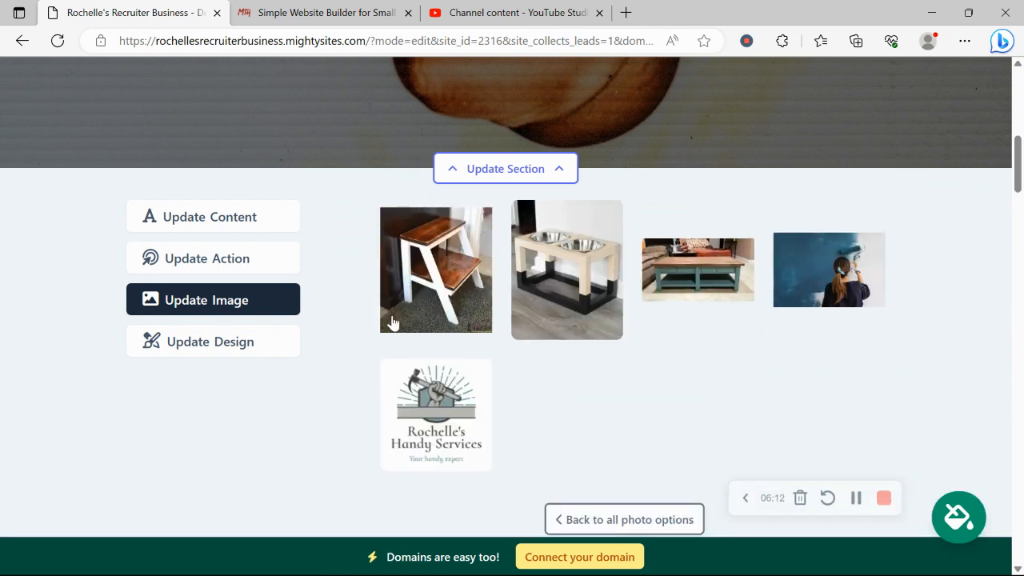
{"action": "scroll", "coordinate": [640, 394], "scroll_direction": "down", "scroll_amount": 3}
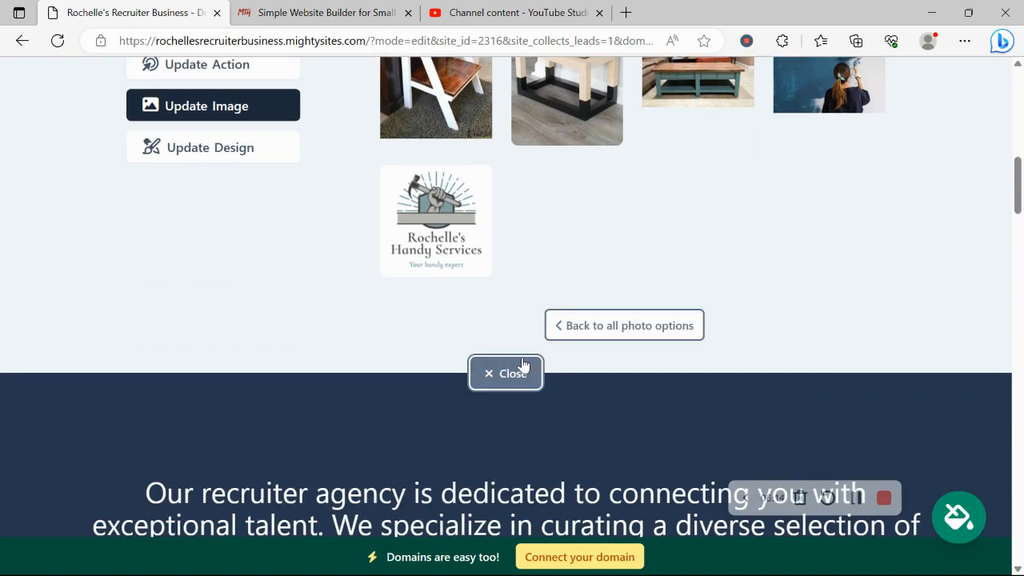
{"action": "left_click", "coordinate": [524, 366]}
{"action": "scroll", "coordinate": [352, 220], "scroll_direction": "up", "scroll_amount": 6}
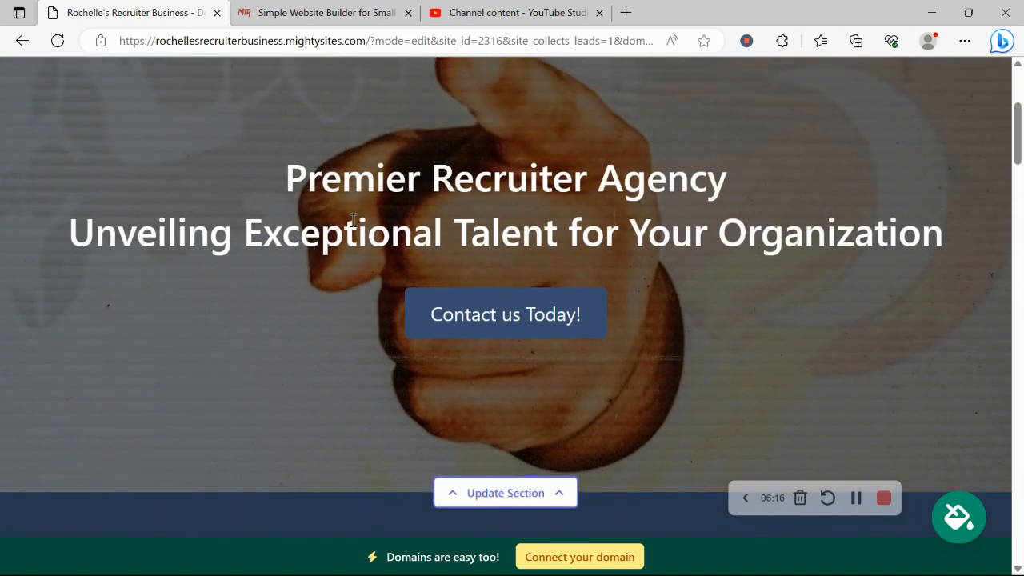
Step: Review the About Us and Get In Touch sections, then go to the Connect a Domain page
{"action": "scroll", "coordinate": [352, 220], "scroll_direction": "down", "scroll_amount": 10}
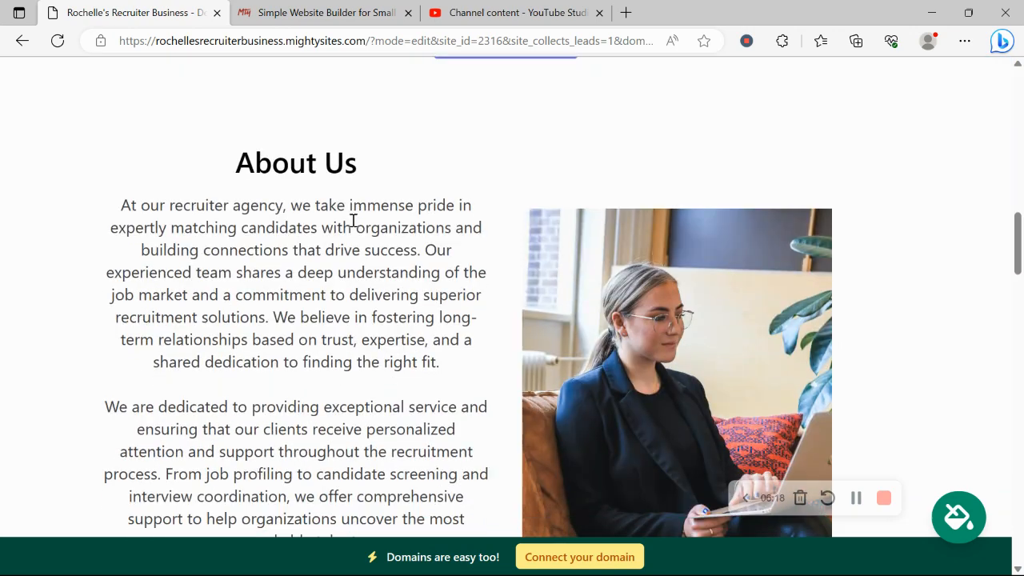
{"action": "scroll", "coordinate": [354, 227], "scroll_direction": "up", "scroll_amount": 2}
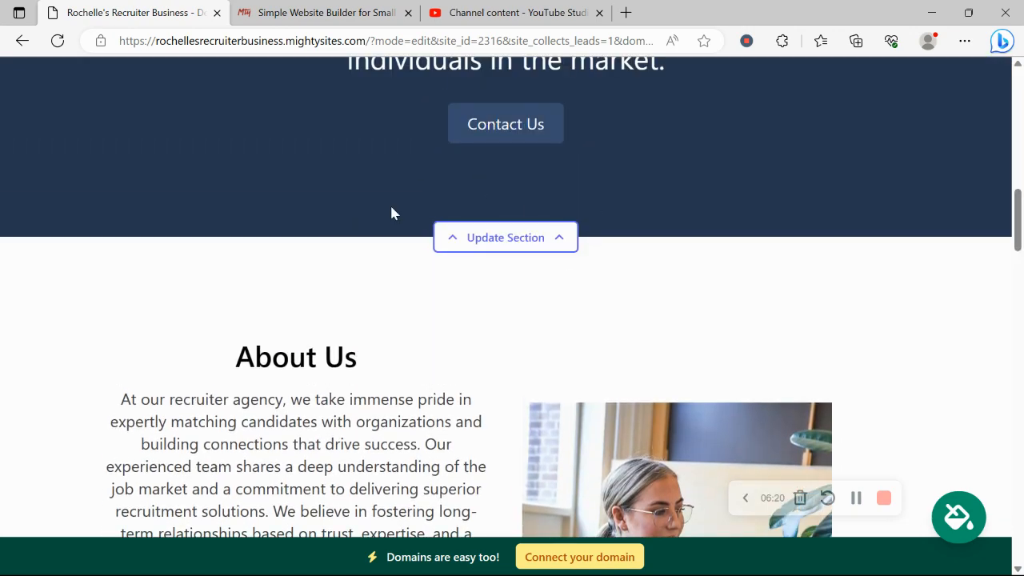
{"action": "scroll", "coordinate": [460, 232], "scroll_direction": "down", "scroll_amount": 15}
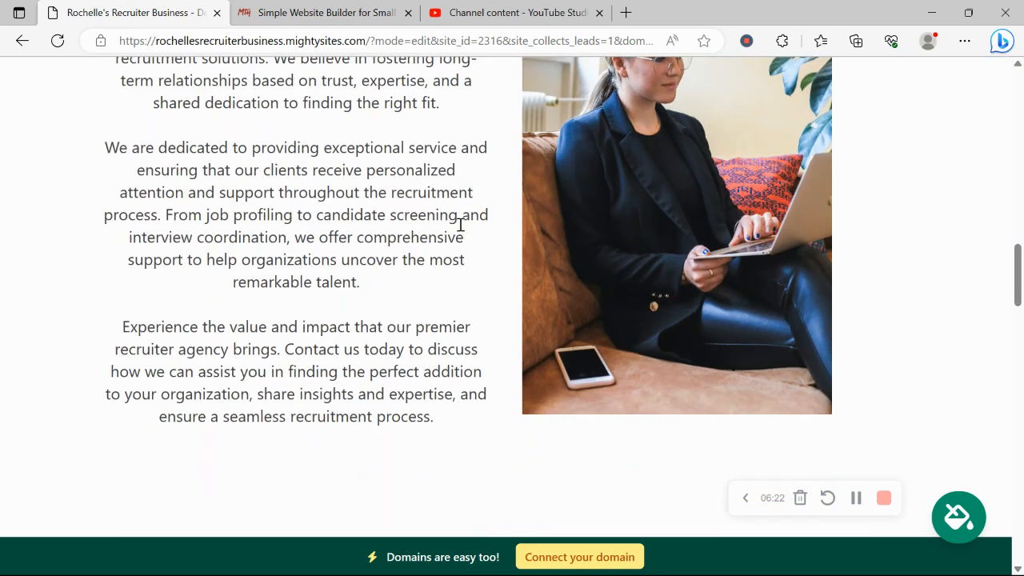
{"action": "scroll", "coordinate": [460, 231], "scroll_direction": "down", "scroll_amount": 12}
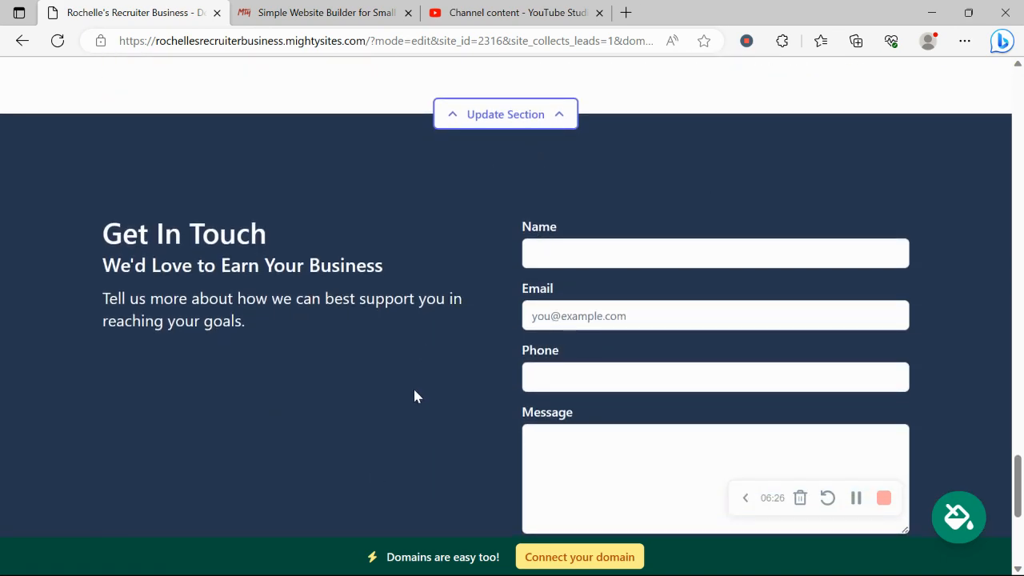
{"action": "scroll", "coordinate": [414, 395], "scroll_direction": "down", "scroll_amount": 2}
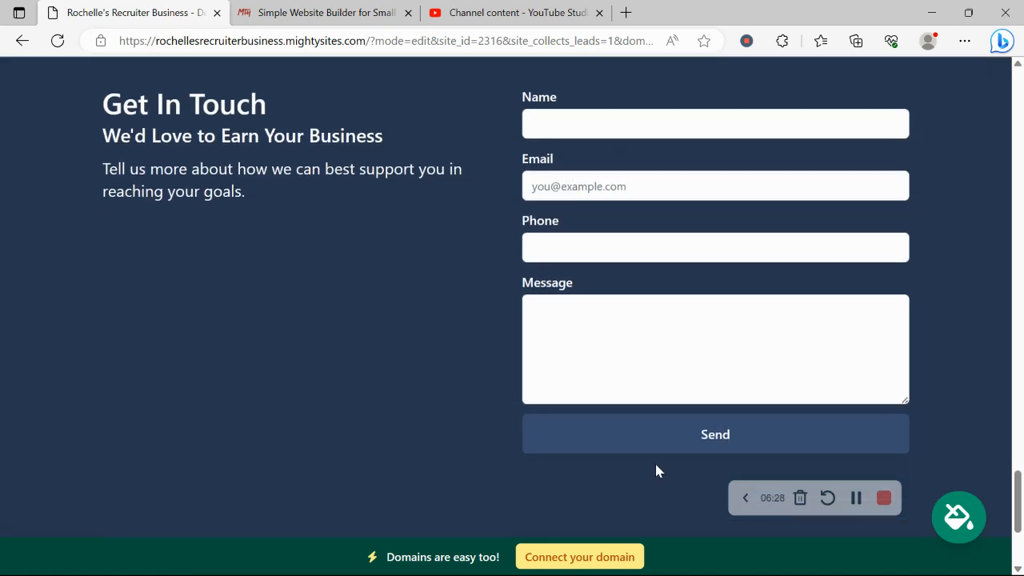
{"action": "scroll", "coordinate": [731, 481], "scroll_direction": "down", "scroll_amount": 2}
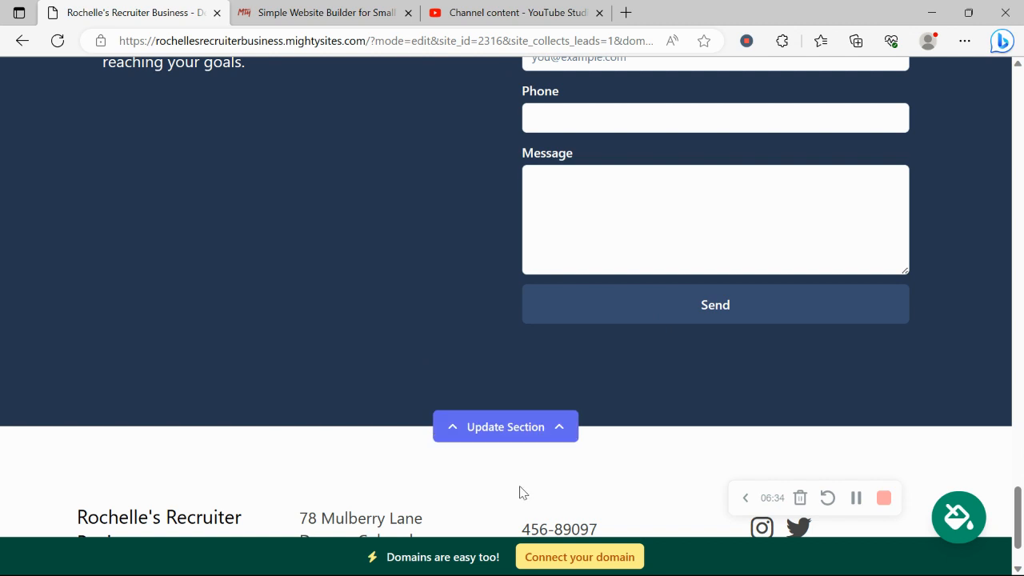
{"action": "left_click", "coordinate": [581, 555]}
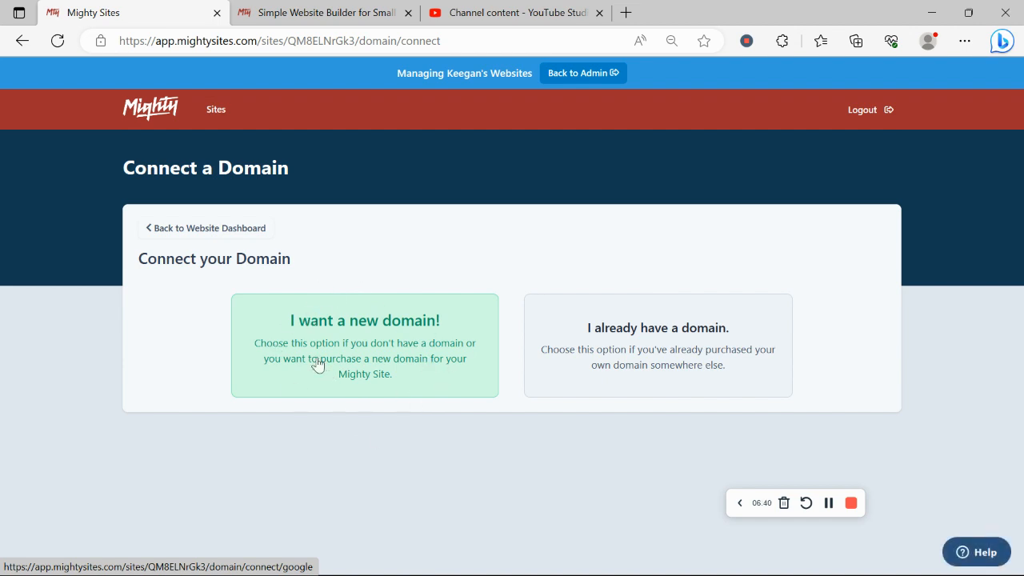
Step: Return to the website dashboard and view the live recruiter site in a new tab
{"action": "left_click", "coordinate": [226, 228]}
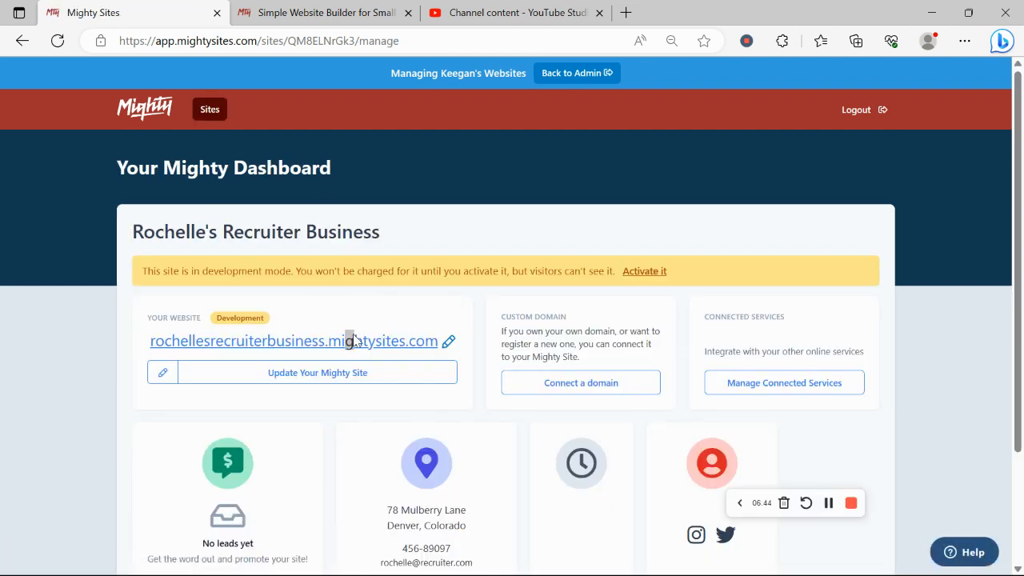
{"action": "left_click", "coordinate": [349, 339]}
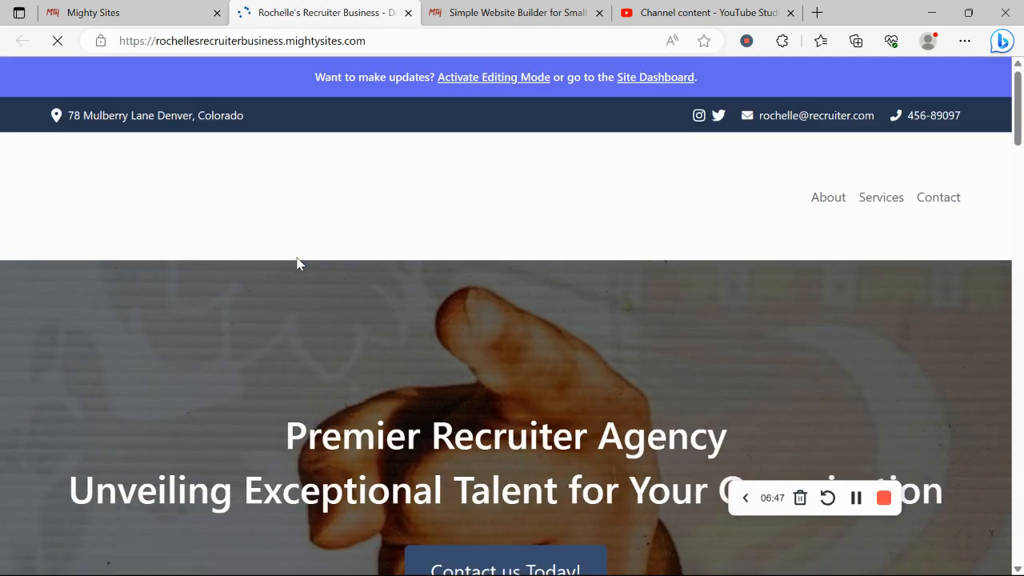
{"action": "scroll", "coordinate": [298, 264], "scroll_direction": "down", "scroll_amount": 2}
{"action": "scroll", "coordinate": [297, 257], "scroll_direction": "up", "scroll_amount": 2}
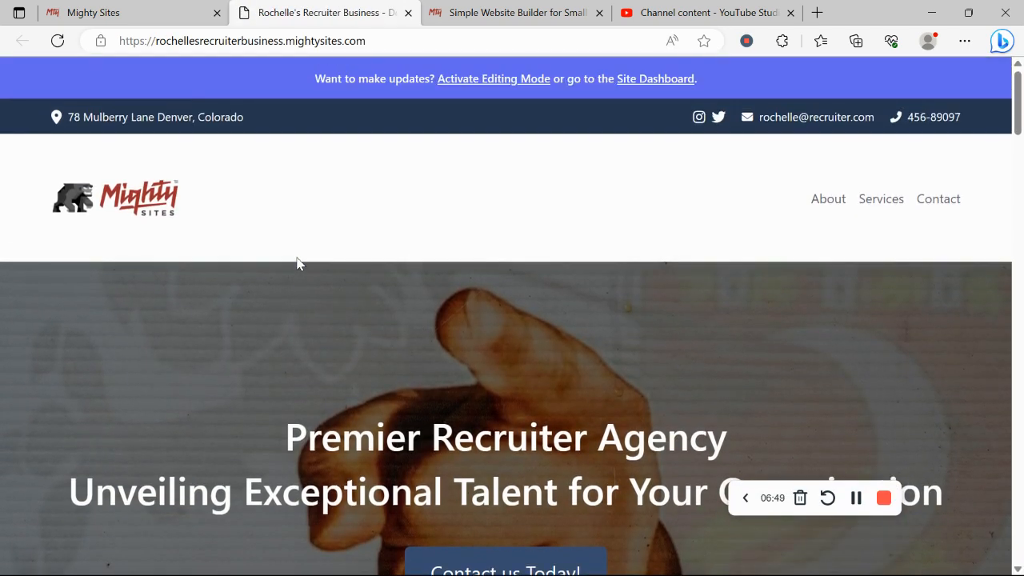